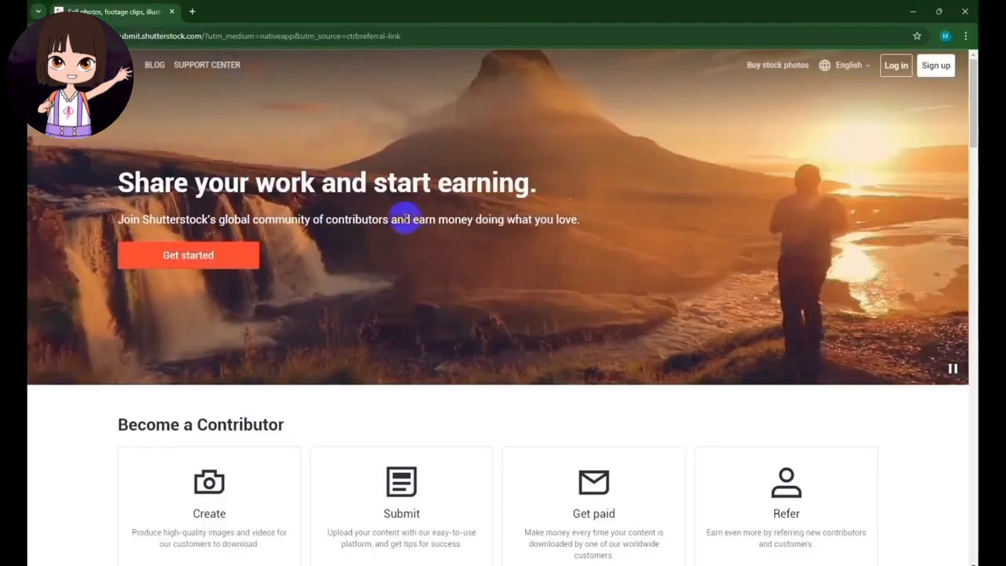
Open the Shutterstock contributor sign-up form from the home page
triple_click(403, 219)
click(352, 219)
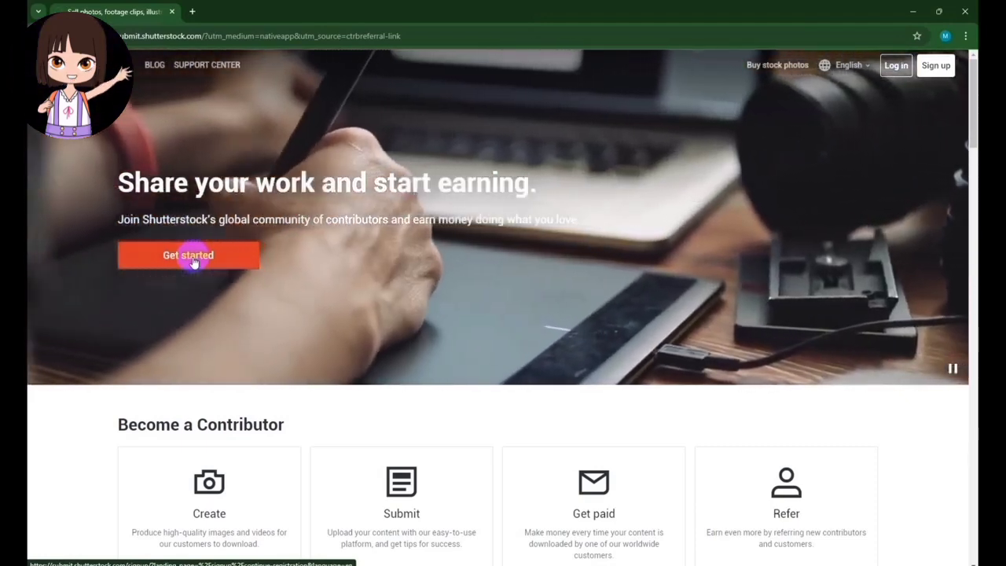
click(189, 255)
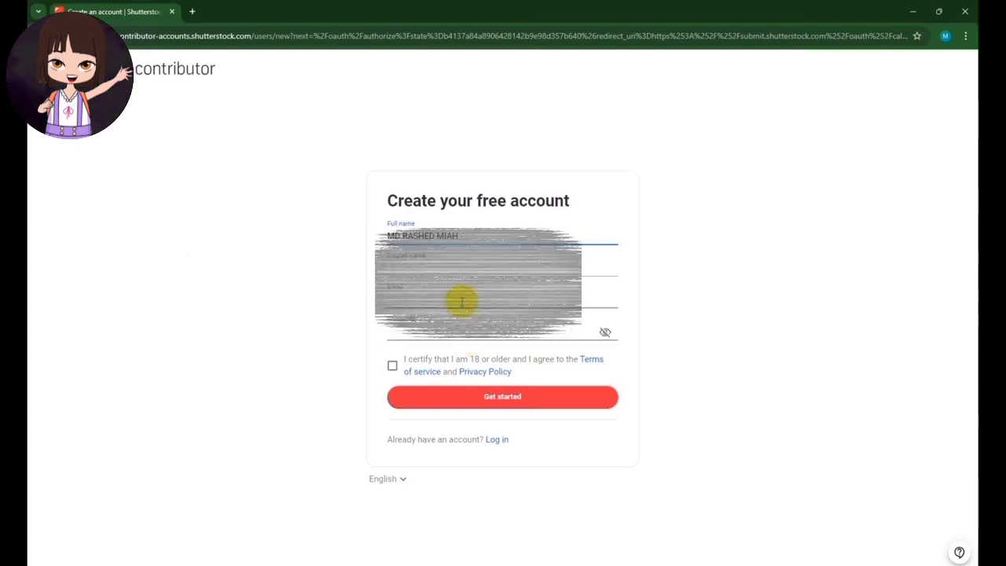
Fill in the full name, display name, e-mail address and account password in the sign-up form
click(419, 238)
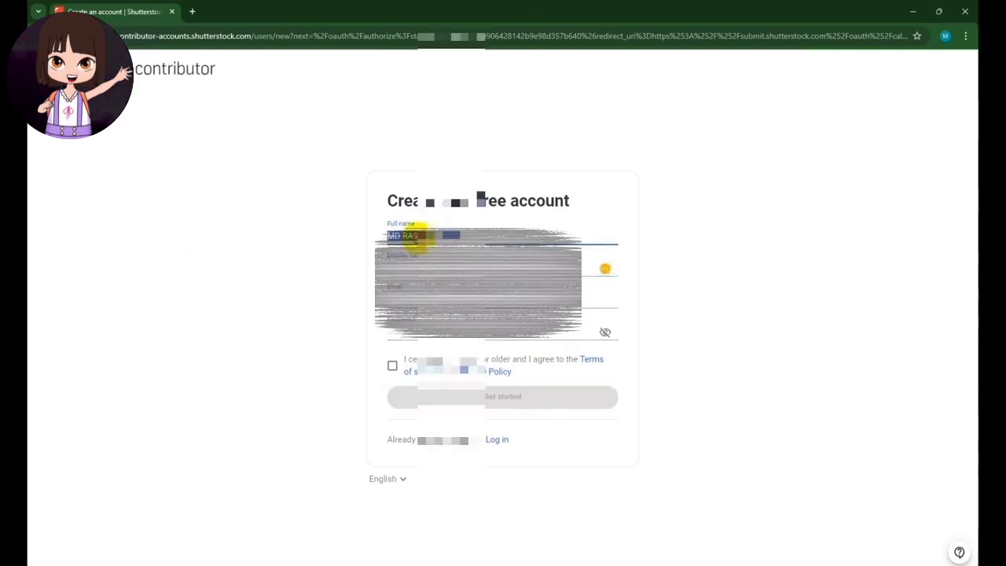
click(410, 314)
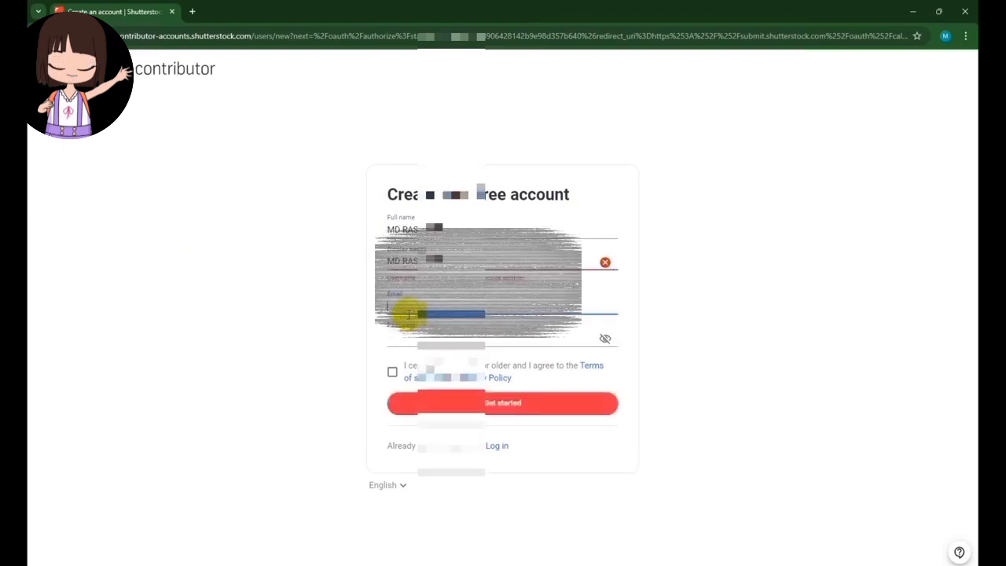
click(409, 335)
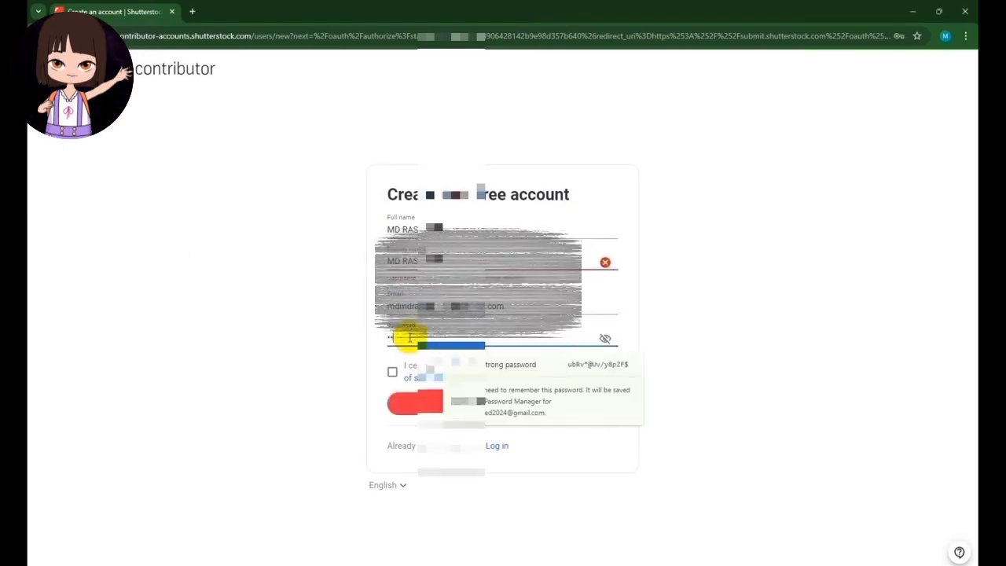
text(••••••••)
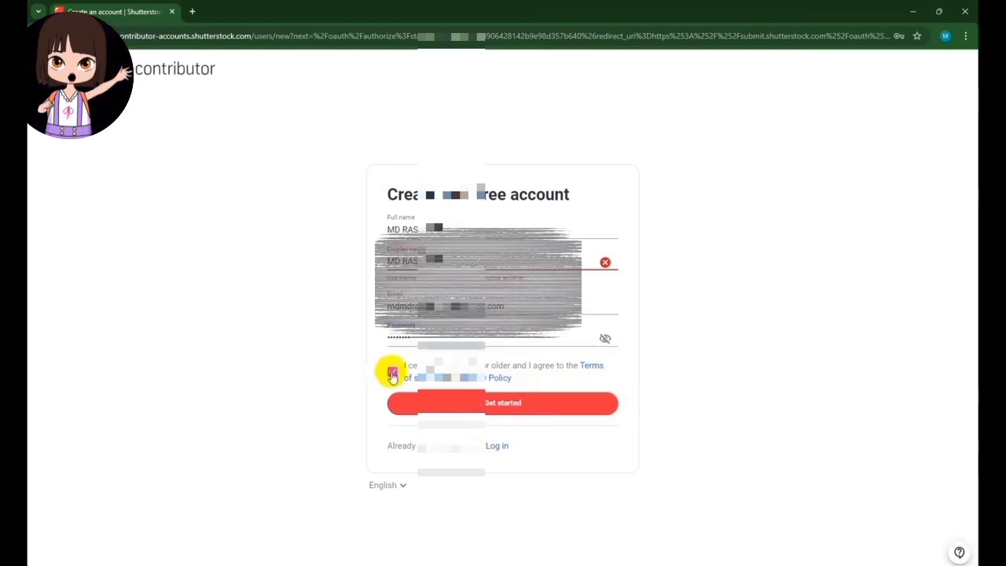
Certify the age and terms agreement, and submit the sign-up form with an available display name
click(505, 408)
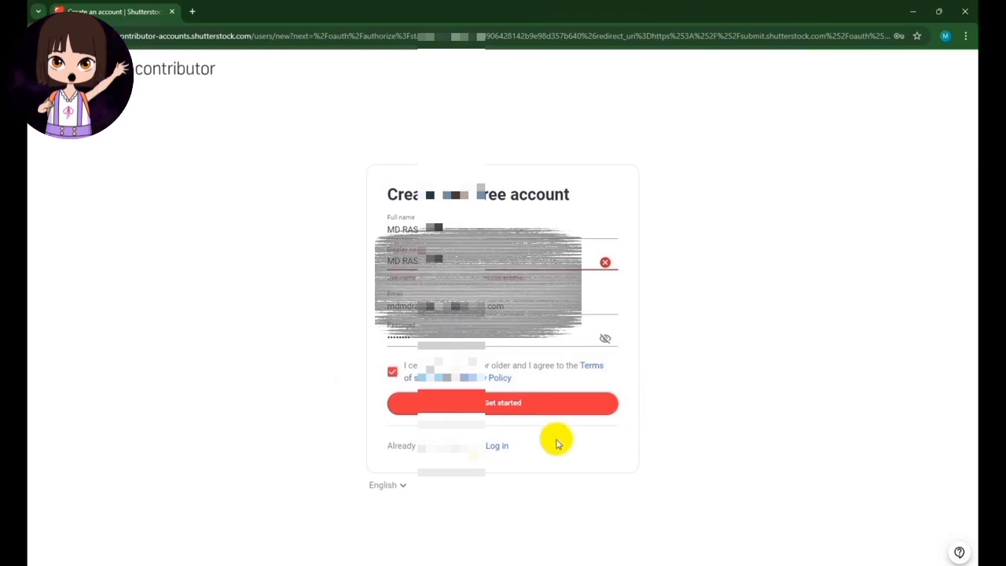
click(470, 393)
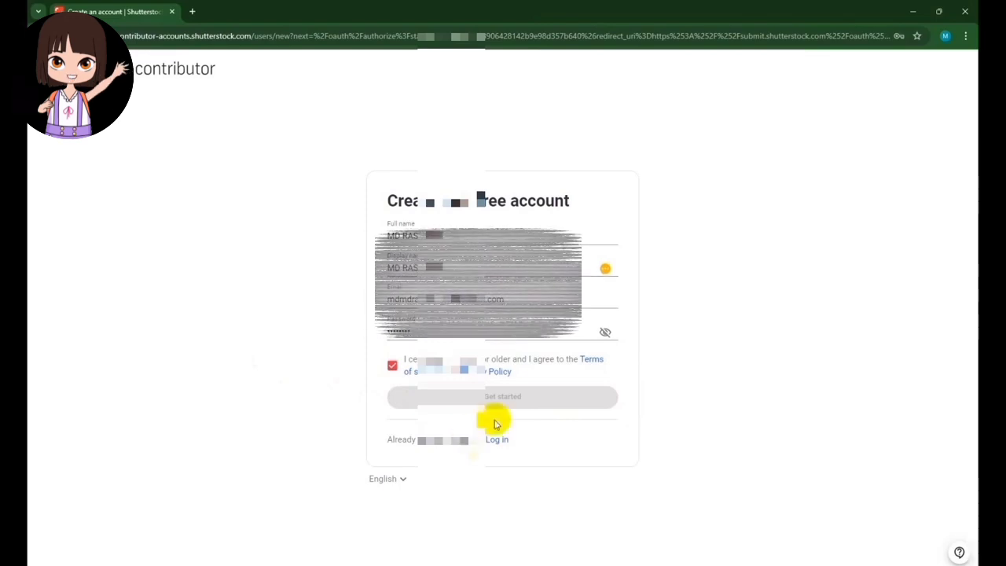
click(524, 408)
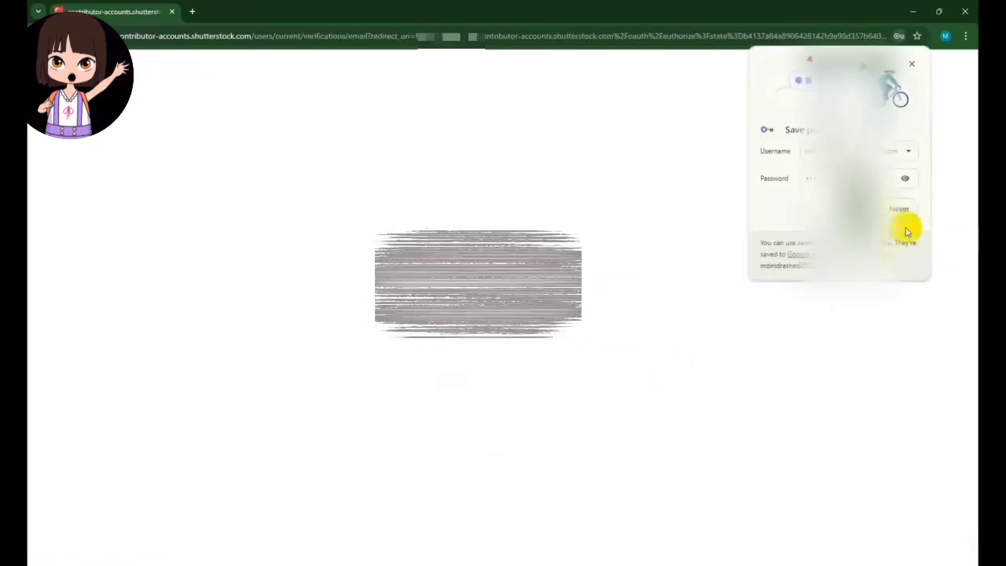
Switch to Gmail, verify the e-mail address through Shutterstock's message, and continue to the address form
key(ctrl+t)
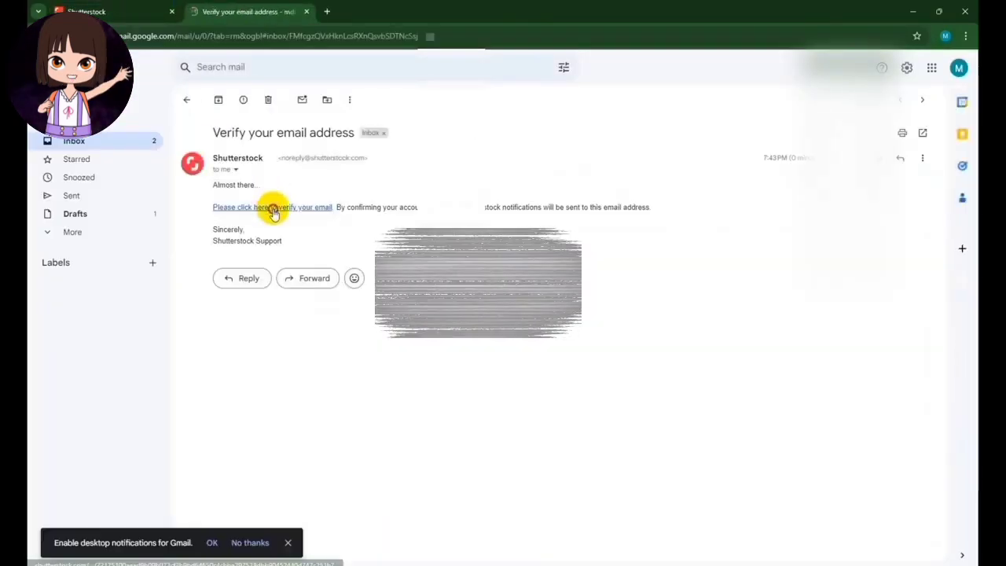
click(272, 208)
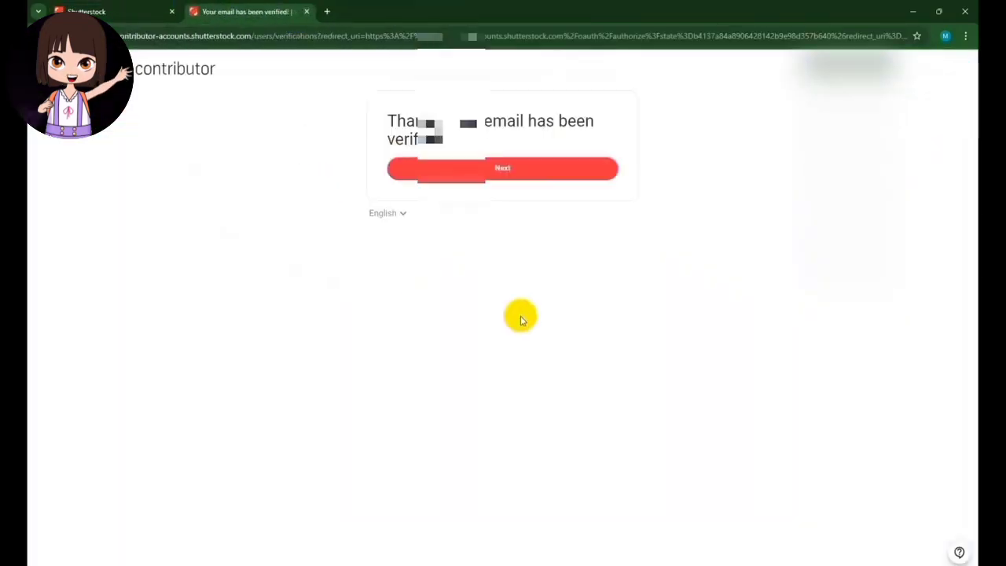
click(493, 168)
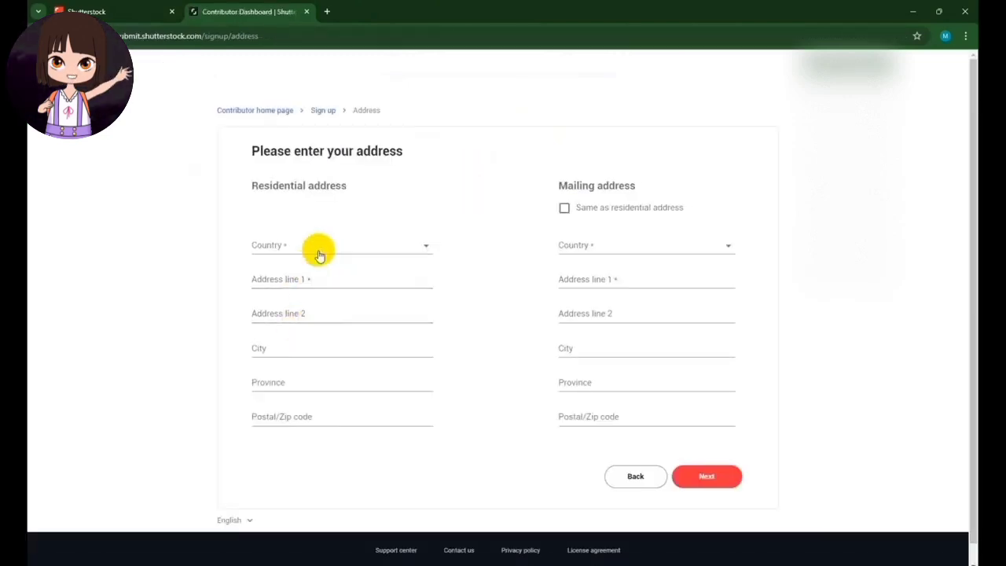
Set the residential country to Bangladesh and fill in both residential address lines
click(320, 244)
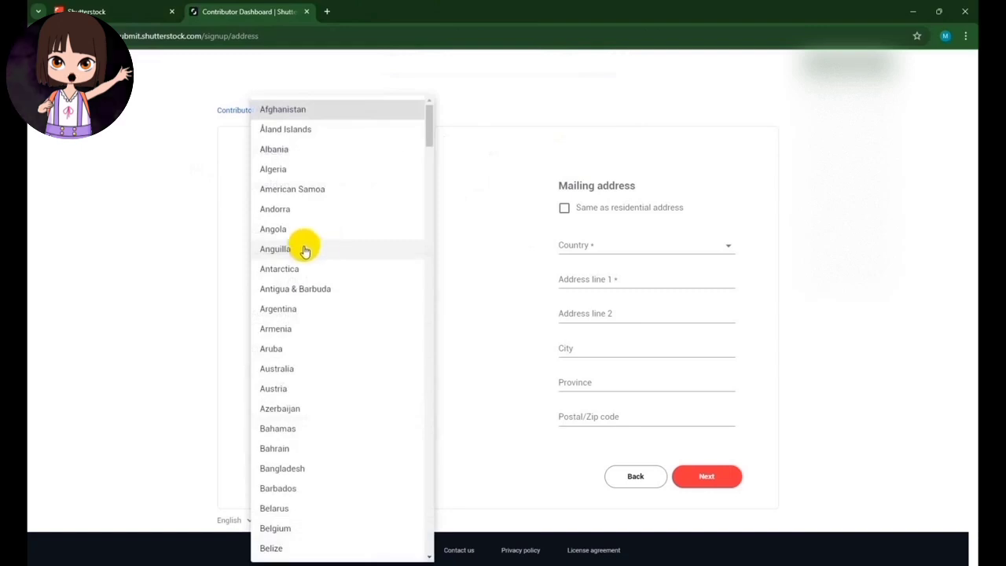
click(297, 467)
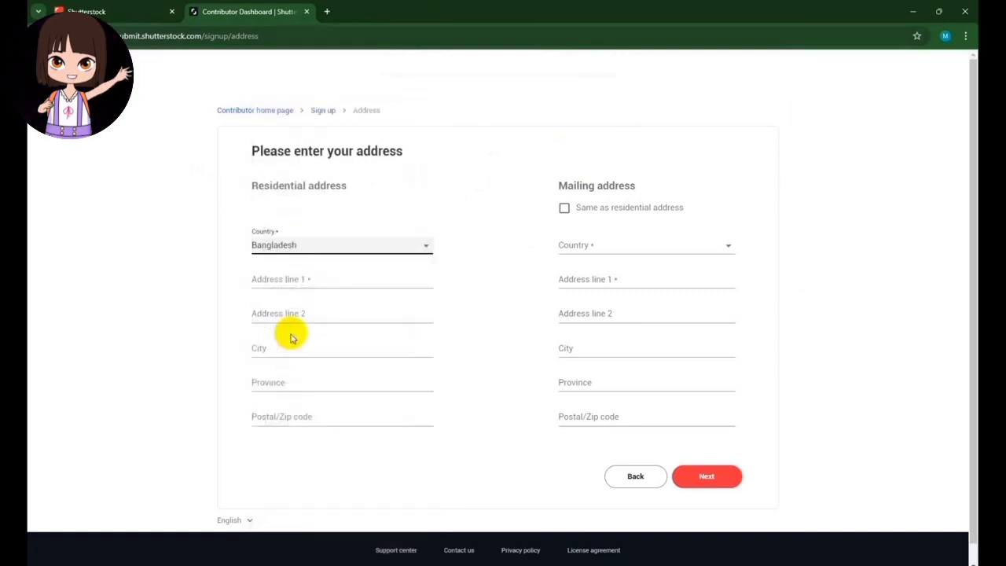
click(295, 283)
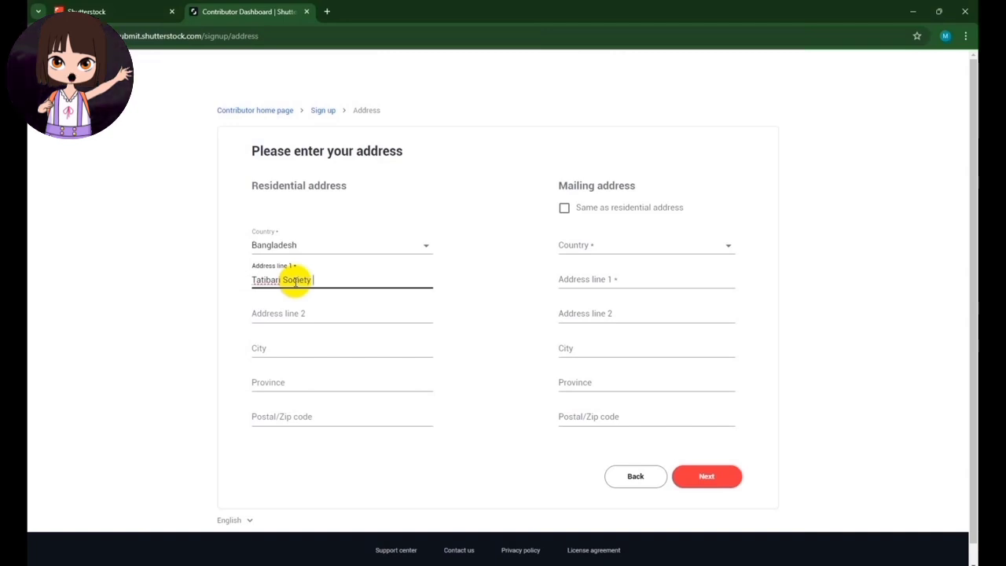
click(296, 316)
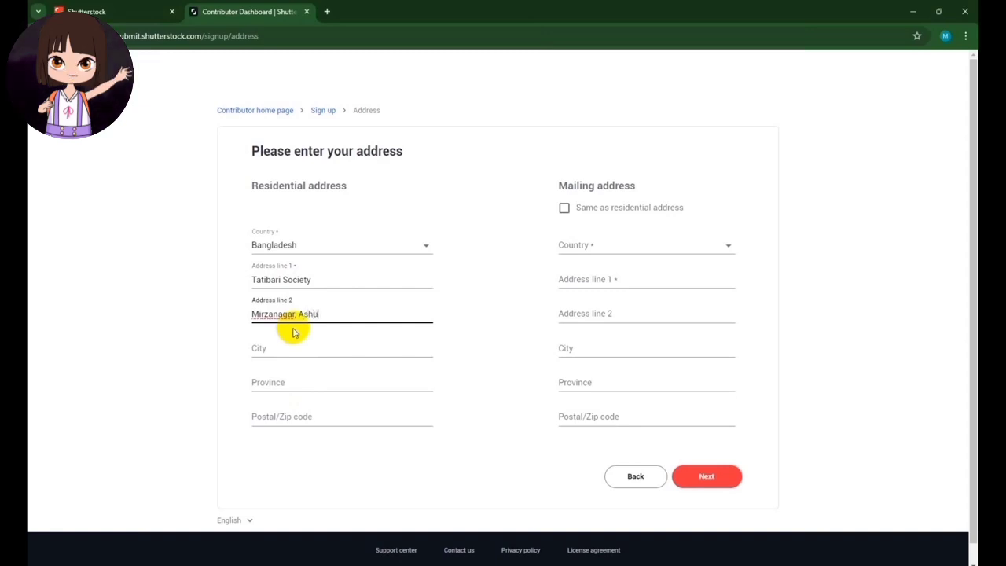
text(lia, Savar)
Move the first part of residential address line 2 to the end of address line 1
drag(298, 315, 218, 319)
key(ctrl+x)
click(334, 280)
key(ctrl+v)
Fill in the city, province and postal code of the residential address
click(275, 348)
text(Dhaka)
click(280, 386)
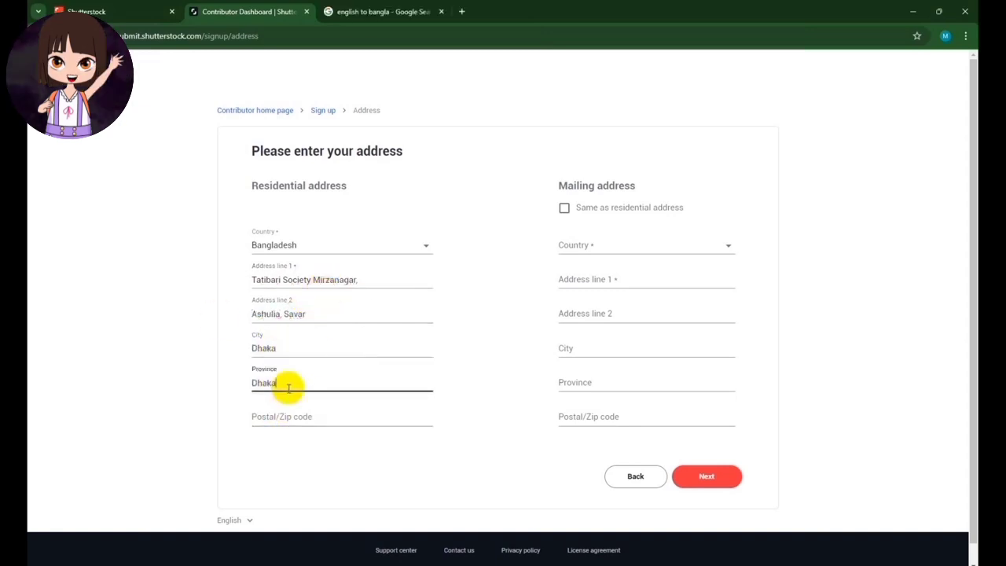
key(Tab)
text(1344)
Use the residential address as the mailing address, submit the address form, and close the extra Google search page
click(564, 209)
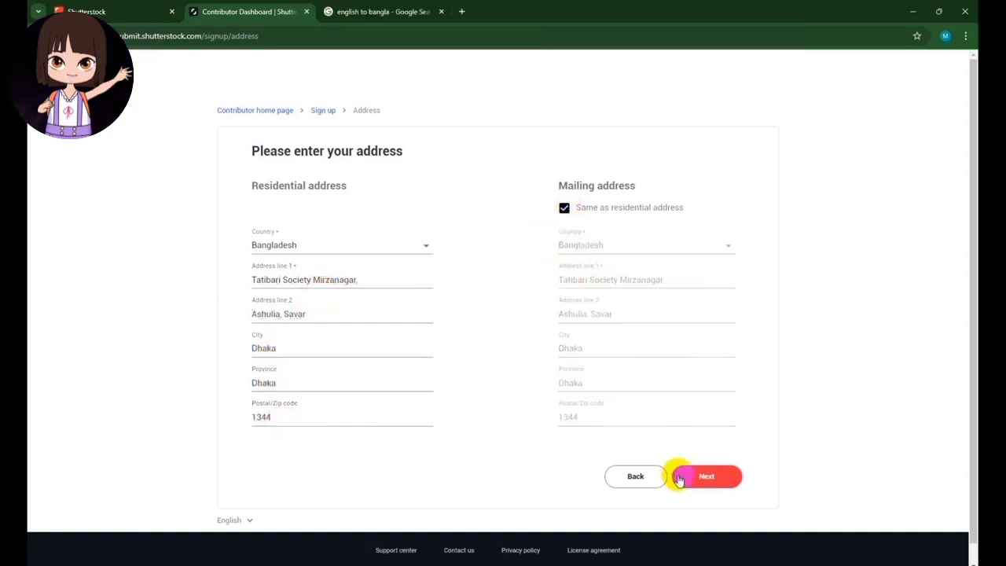
click(720, 479)
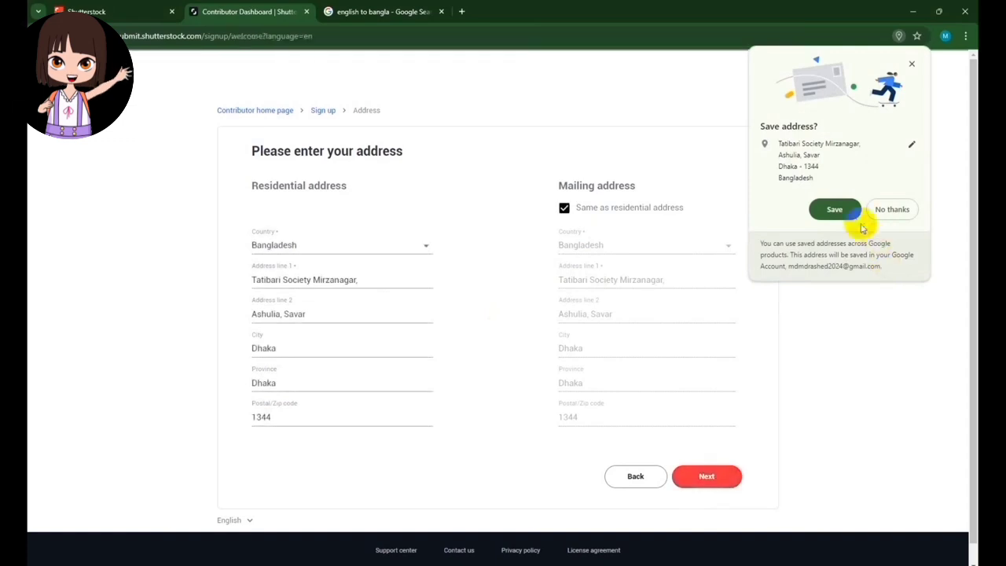
click(441, 12)
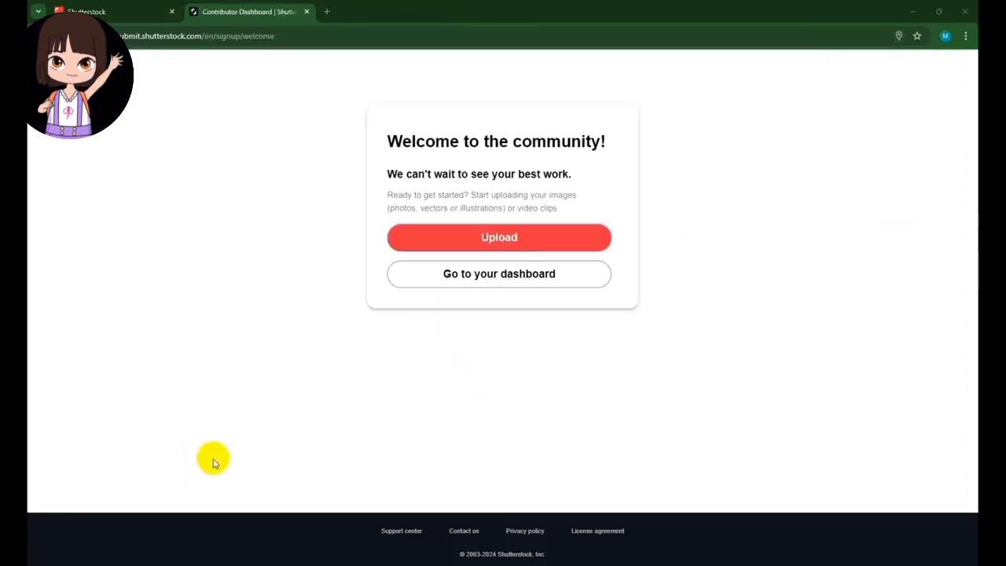
Go from the welcome page to the contributor dashboard
click(490, 242)
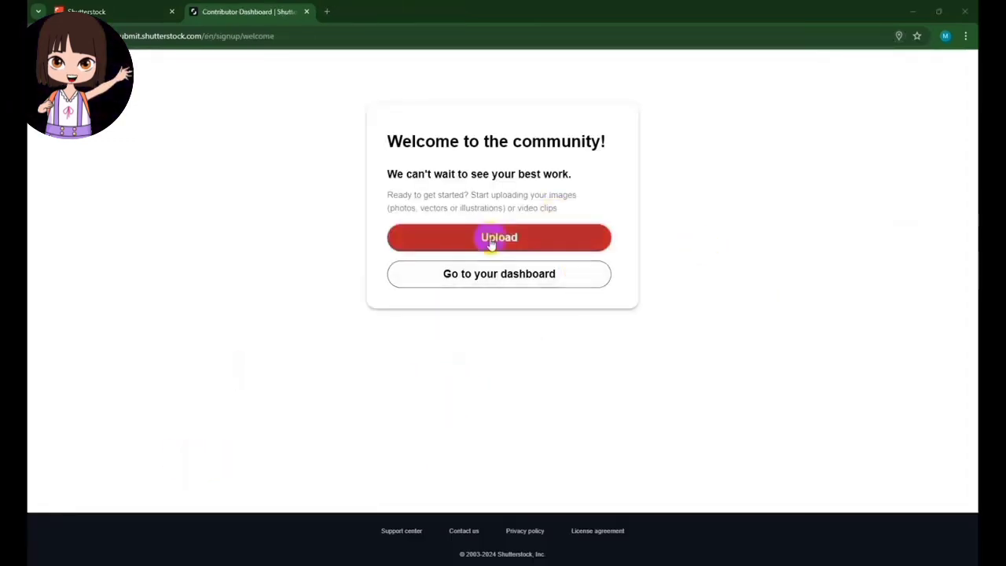
click(459, 281)
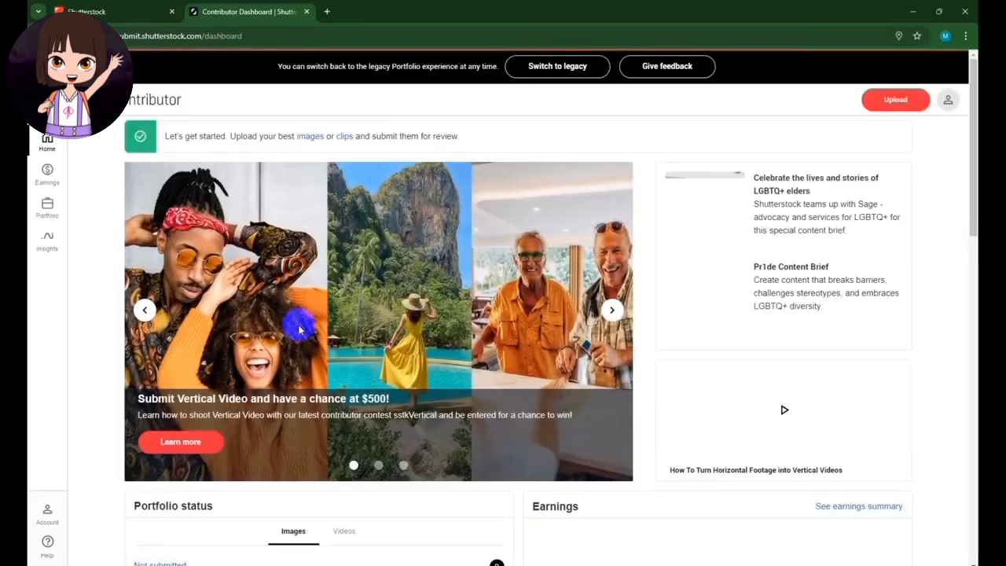
Look through the dashboard's portfolio, earnings, downloads and collections sections, and view the profile panel
scroll(528, 356, down, 2)
scroll(528, 355, down, 9)
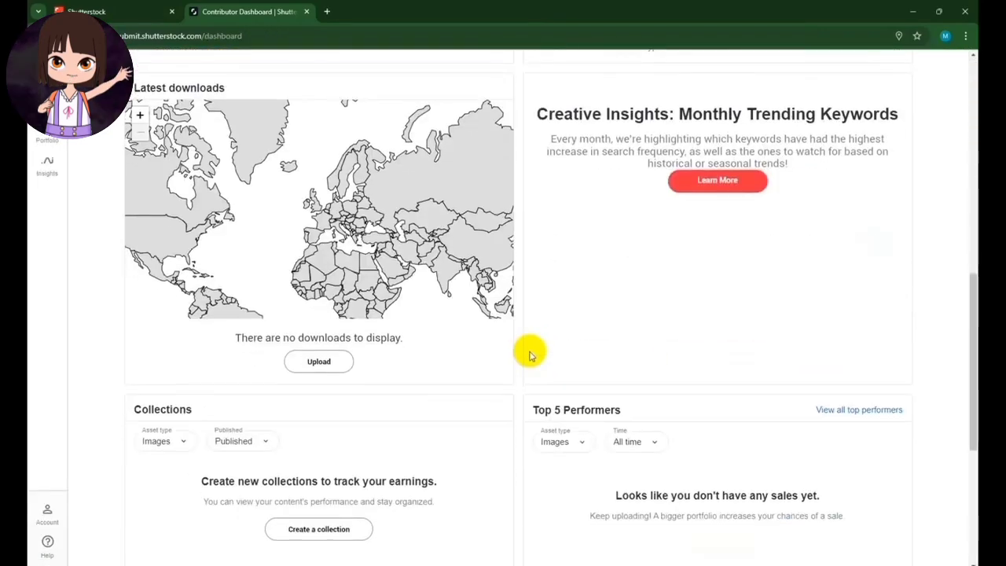
scroll(528, 358, up, 2)
scroll(528, 357, up, 6)
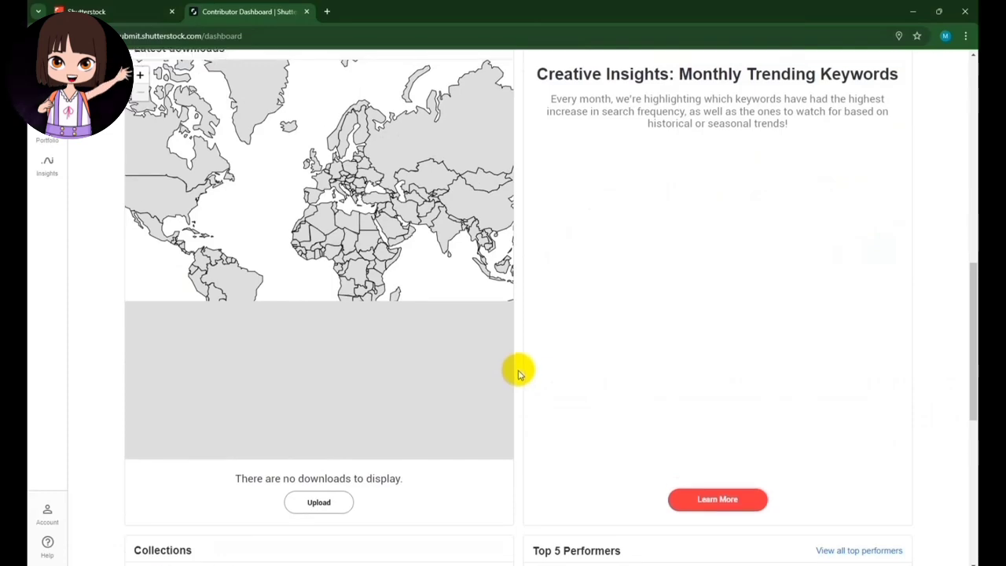
scroll(519, 372, up, 3)
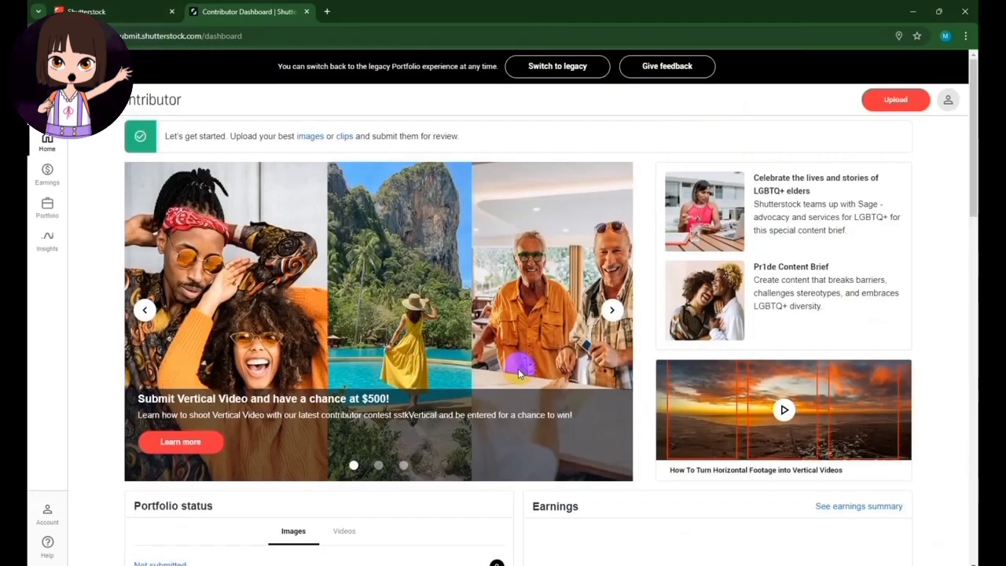
scroll(519, 374, down, 4)
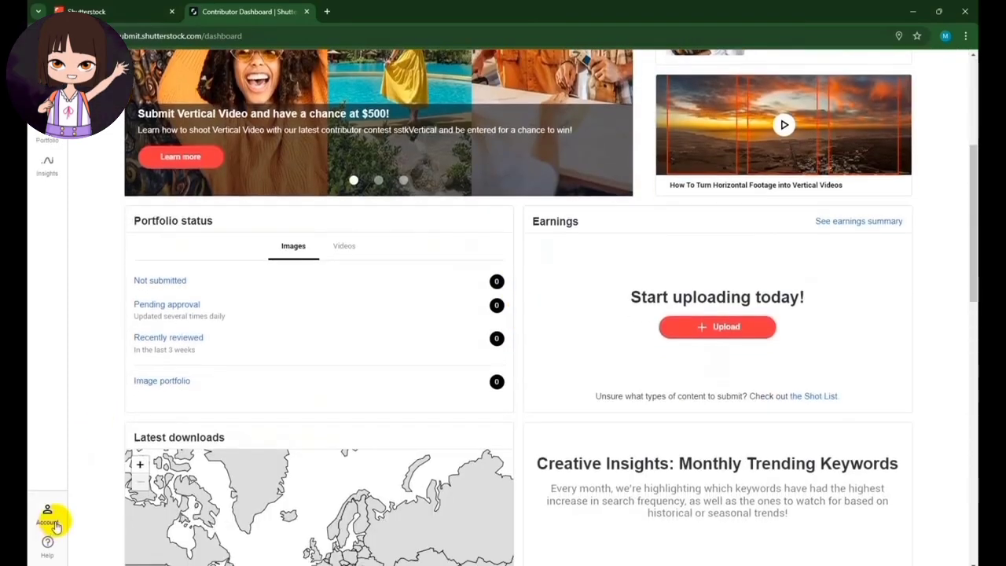
scroll(503, 445, up, 4)
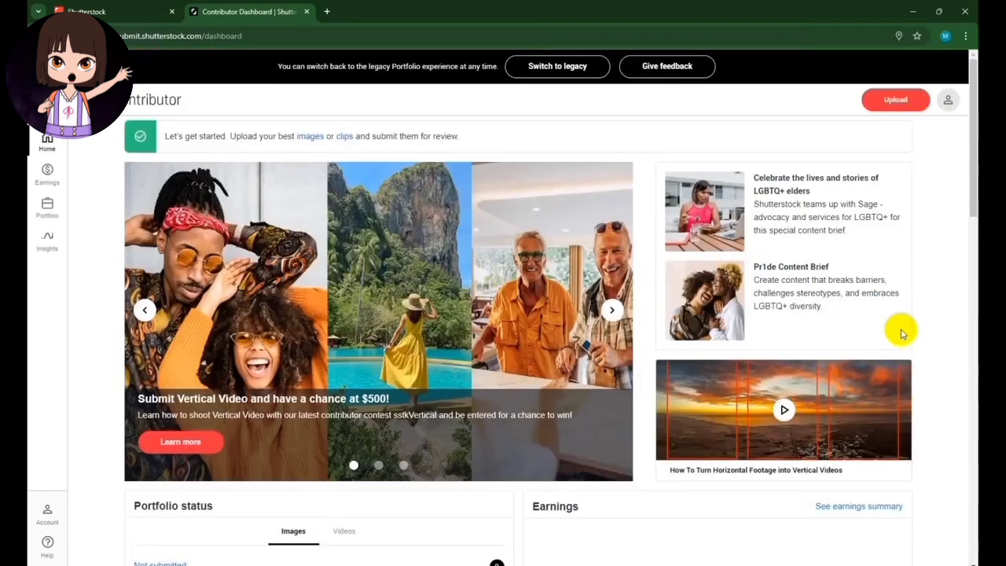
click(947, 100)
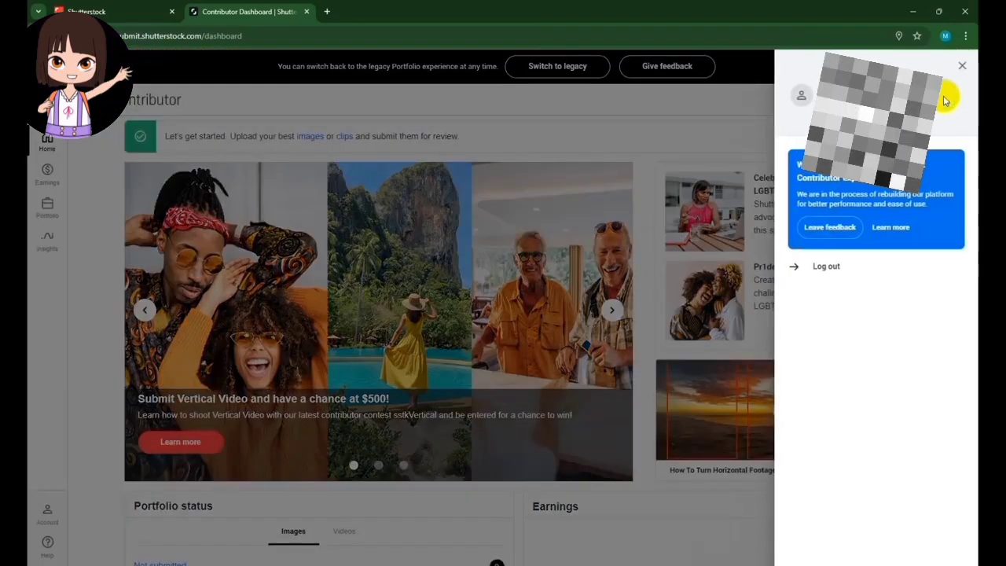
click(406, 446)
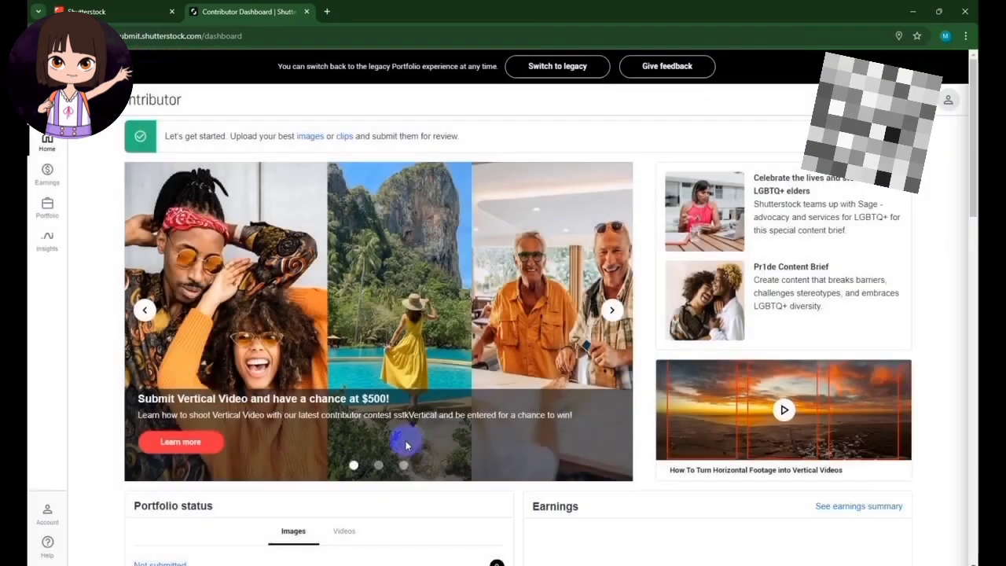
Open the account settings and enter the phone number in the contact information
click(48, 511)
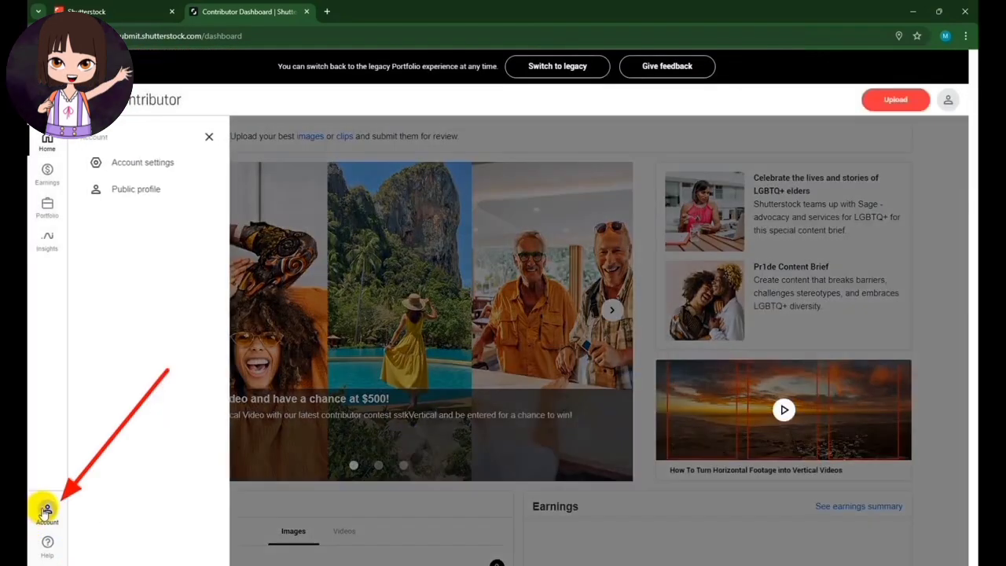
click(158, 163)
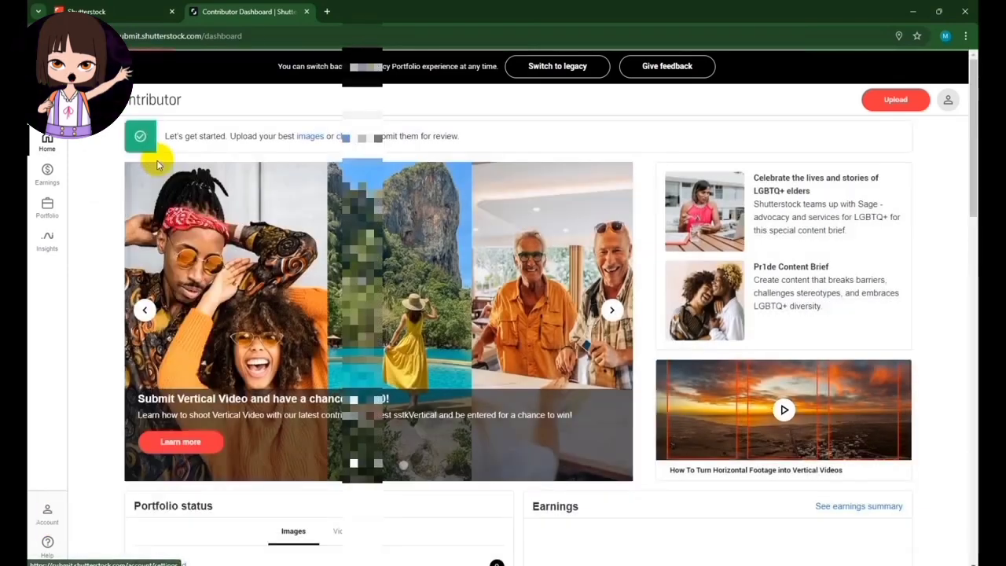
scroll(377, 236, down, 5)
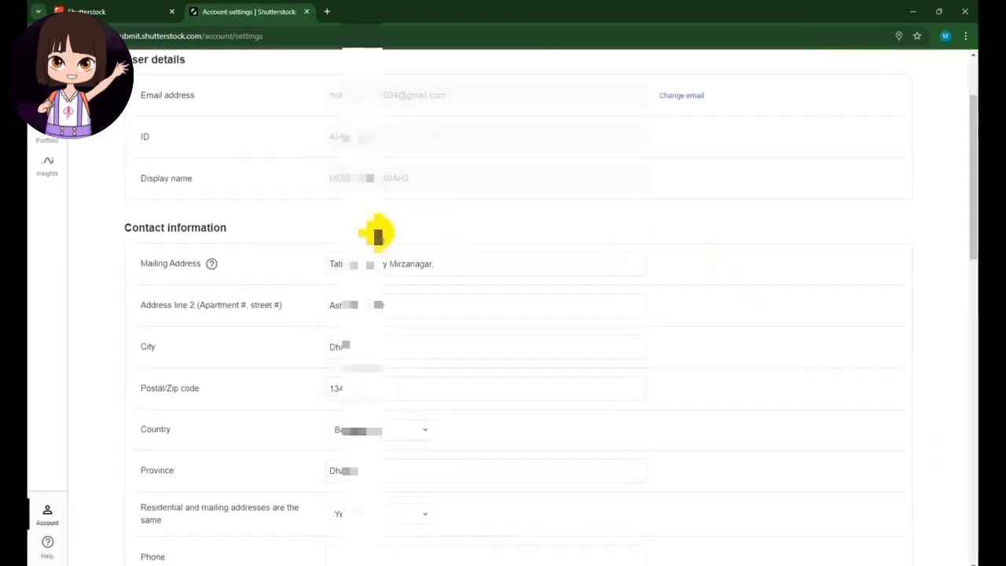
click(366, 214)
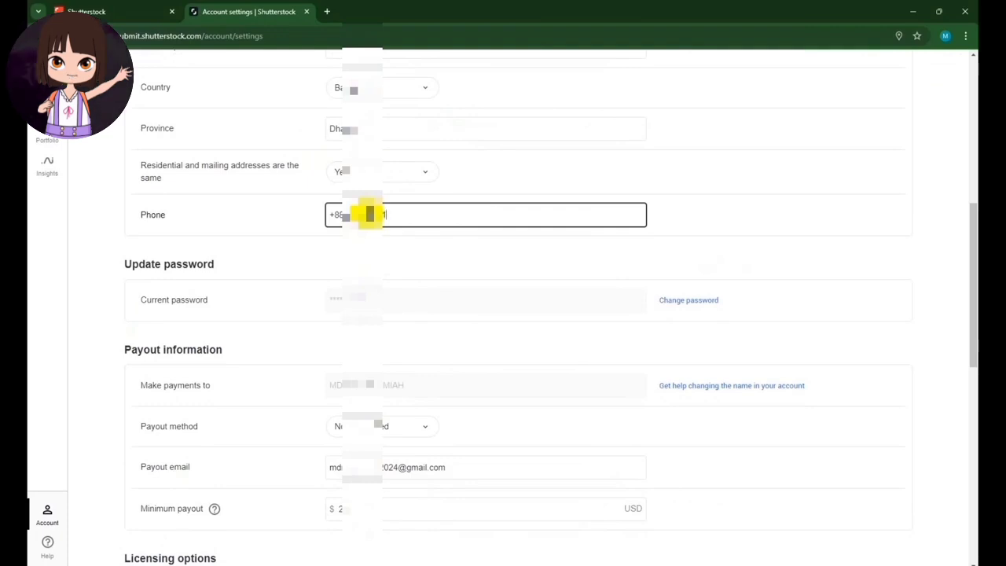
click(386, 256)
Choose Payoneer as the payout method, replace it with PayPal, and save the account settings
scroll(364, 290, down, 1)
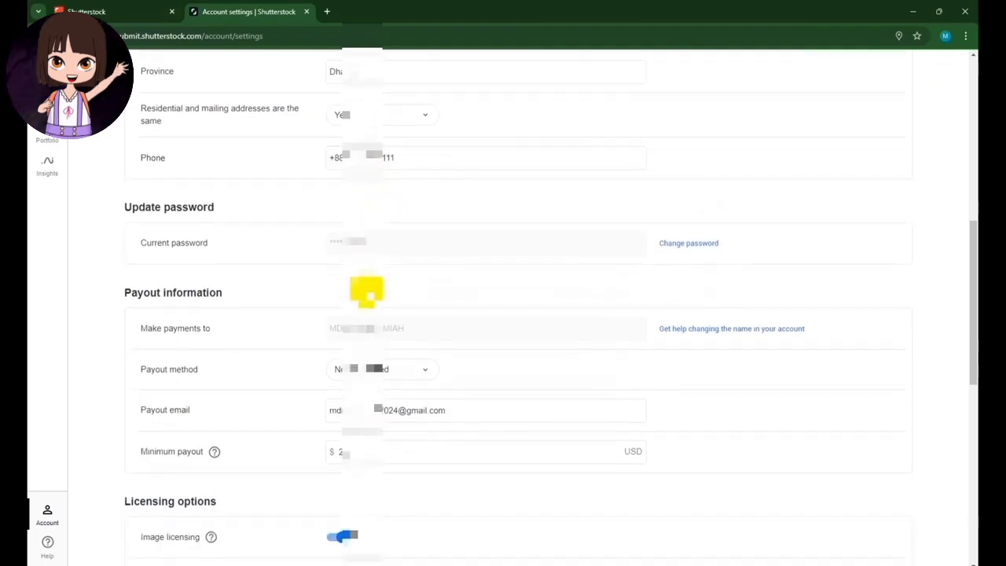
scroll(384, 334, down, 1)
click(388, 255)
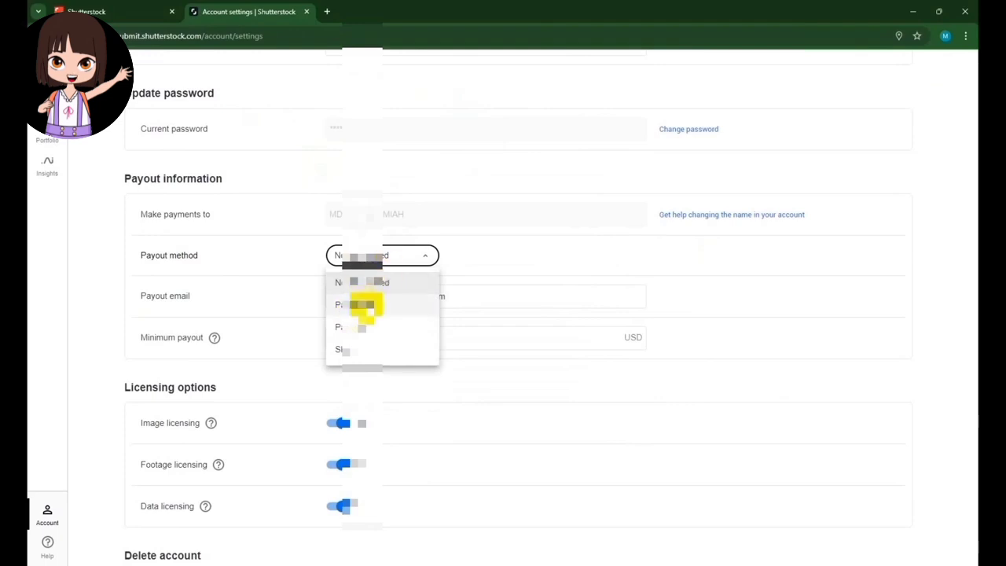
click(367, 306)
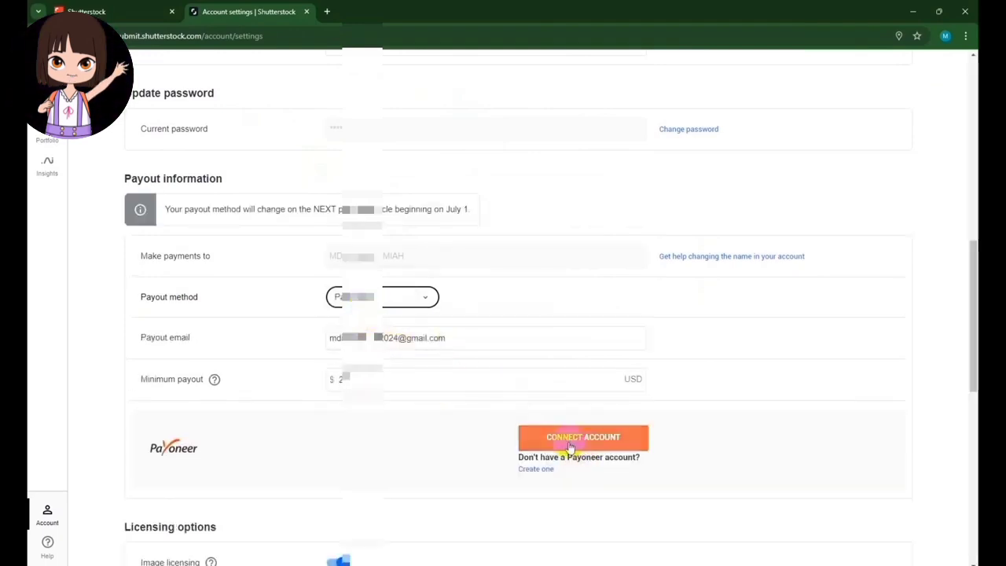
click(409, 306)
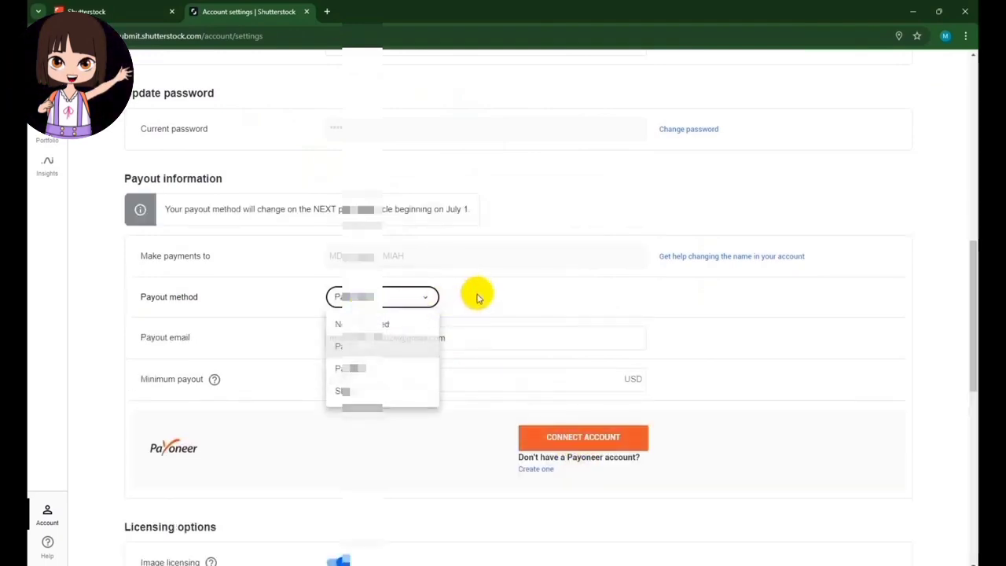
click(404, 297)
click(404, 298)
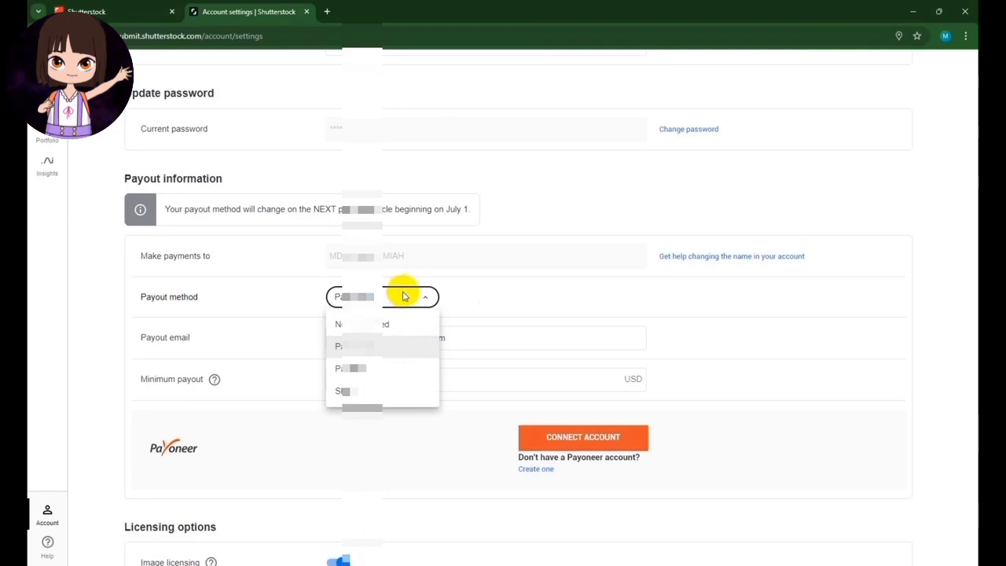
click(401, 368)
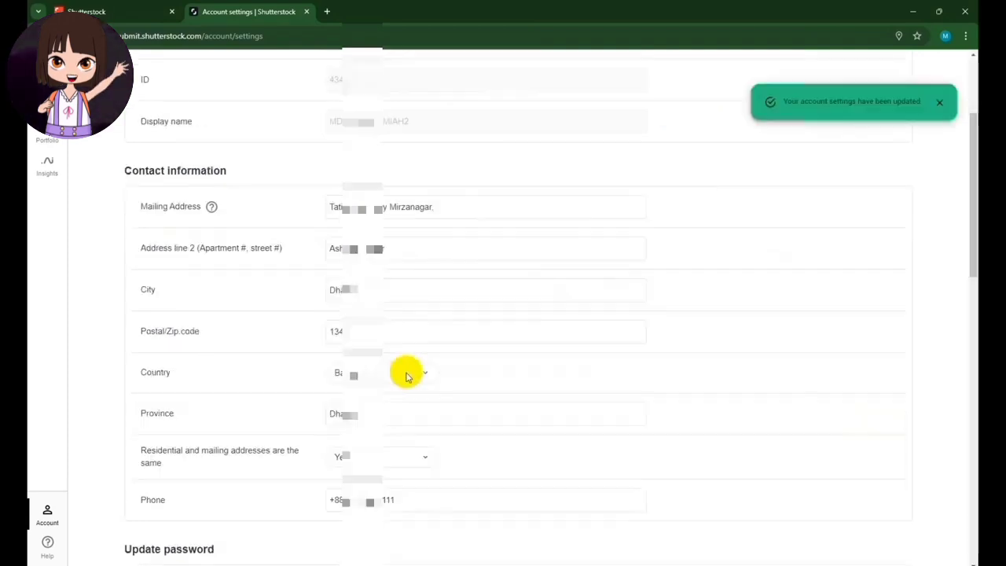
Open the public profile and try to upload the image file pp as the profile picture
click(49, 518)
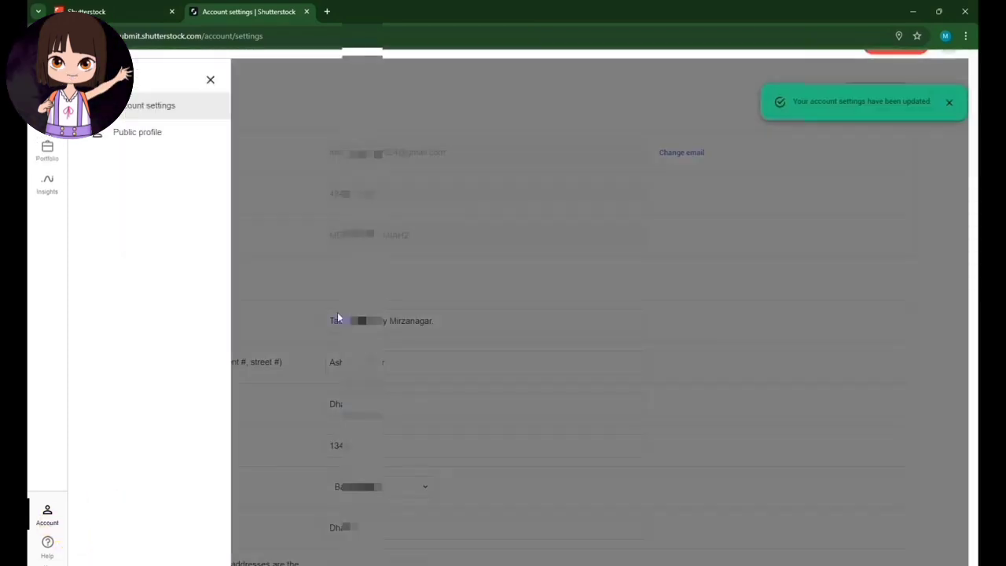
click(135, 133)
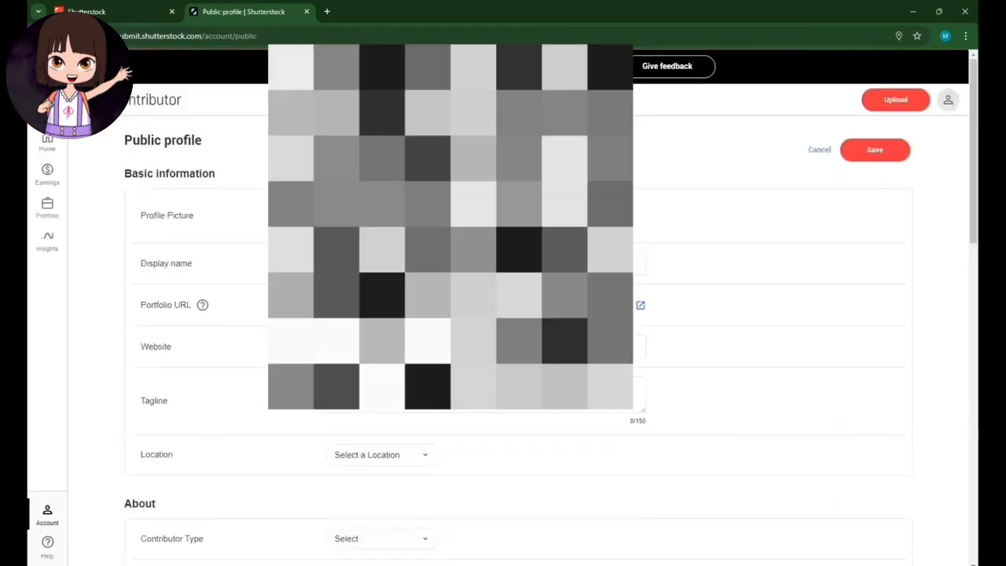
click(397, 215)
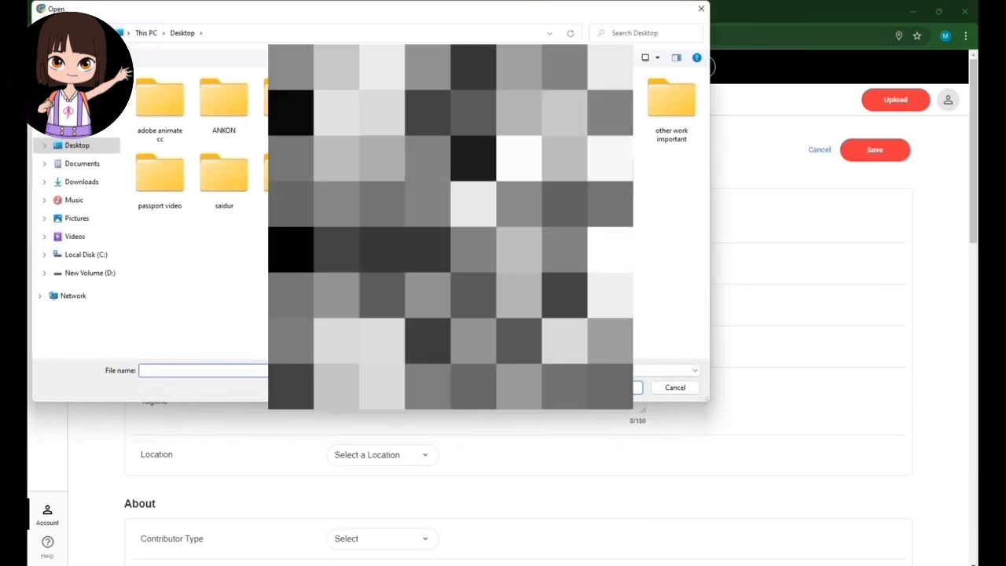
text(pp)
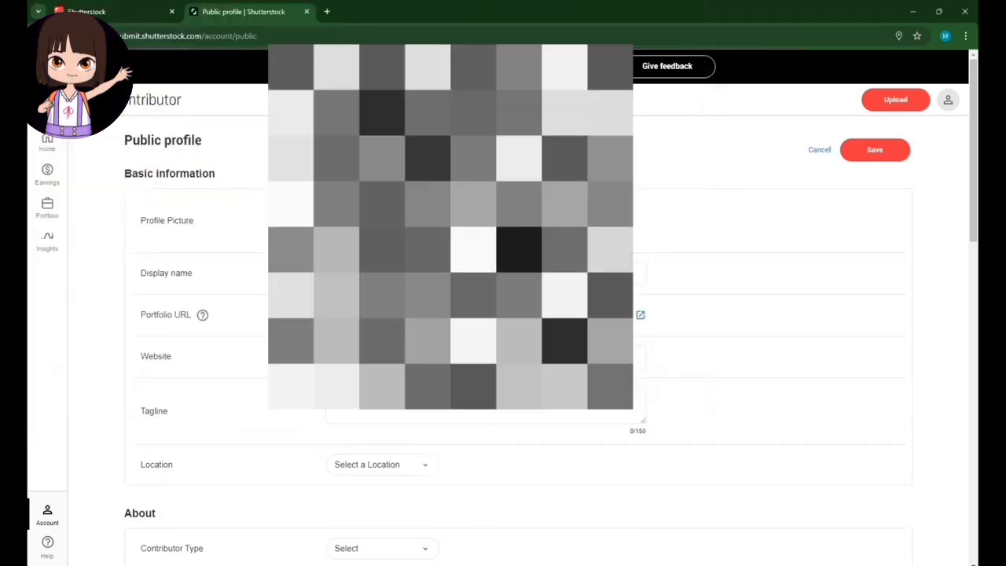
Examine the portfolio URL, website and tagline fields in the public profile's basic information
scroll(770, 314, down, 1)
scroll(439, 279, down, 1)
click(438, 279)
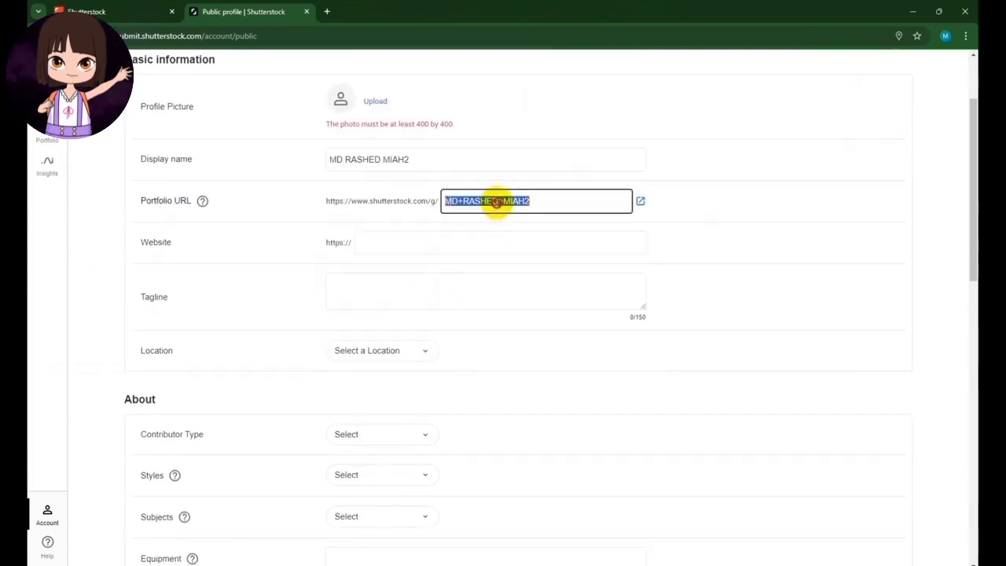
click(290, 251)
scroll(290, 258, down, 1)
click(368, 192)
click(367, 191)
click(341, 235)
click(391, 191)
Enter the tagline "Hi! I am a Graphic Designer (Specialist Logo). I can help you in creating any kind of graphics."
click(346, 240)
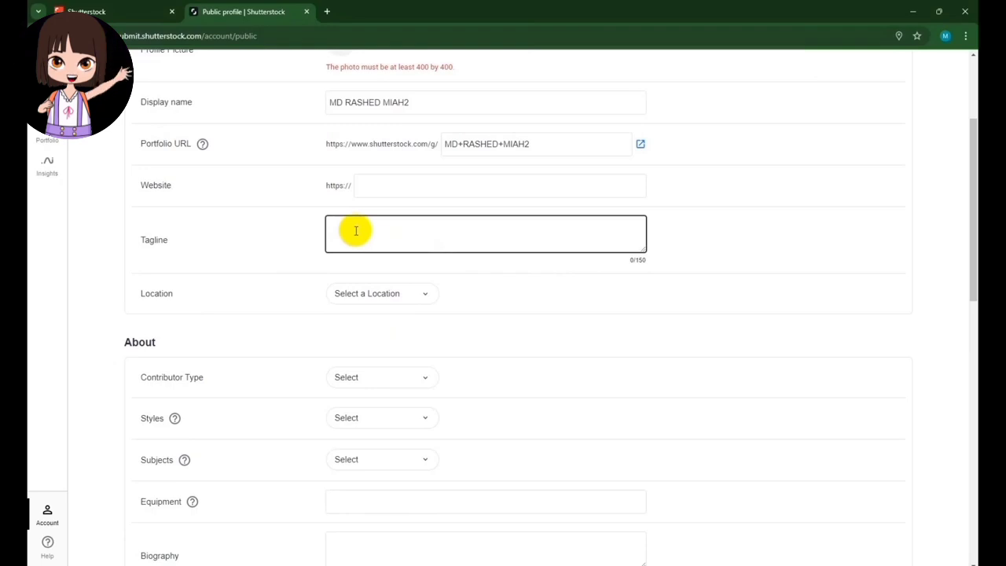
click(358, 228)
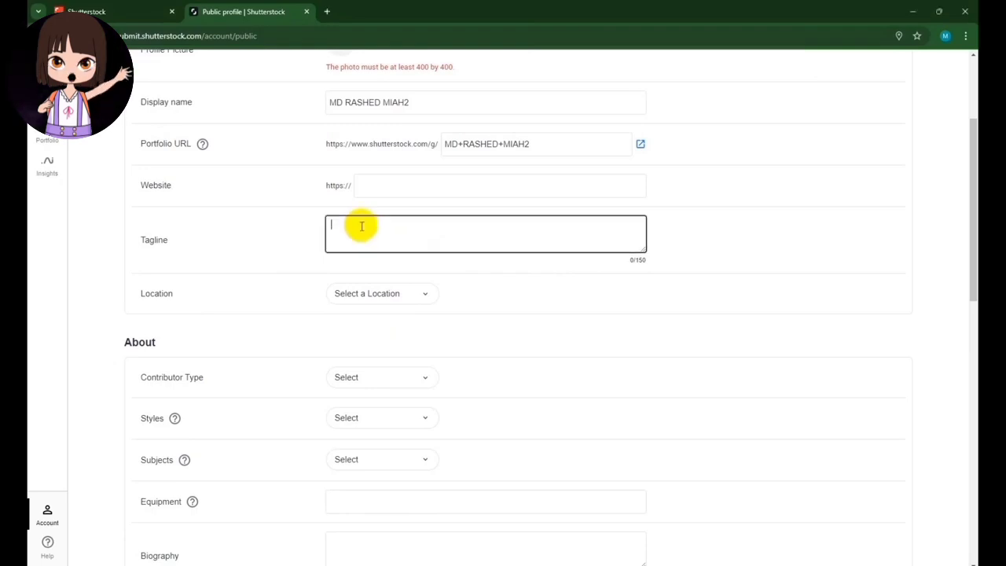
text(Hi! I am a Graphic Designer (Specialist Logo). I can help you in creating any kind of graphics.)
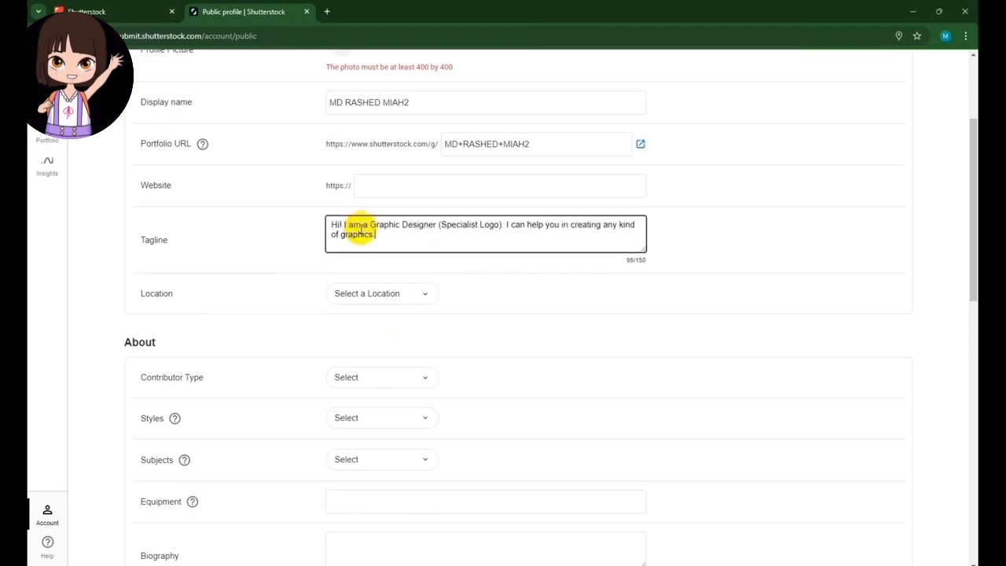
click(659, 274)
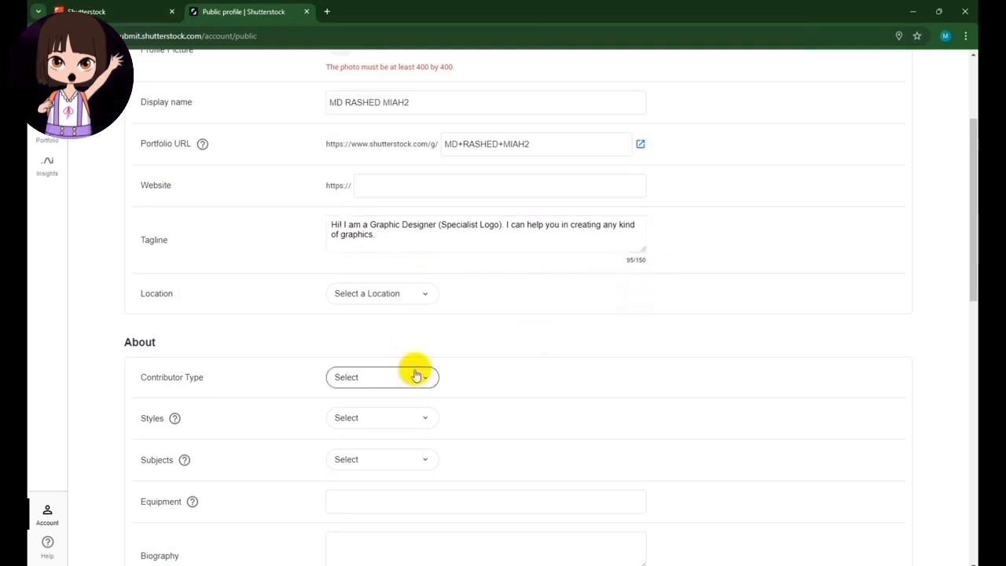
Set the public profile's location to Bangladesh
click(393, 295)
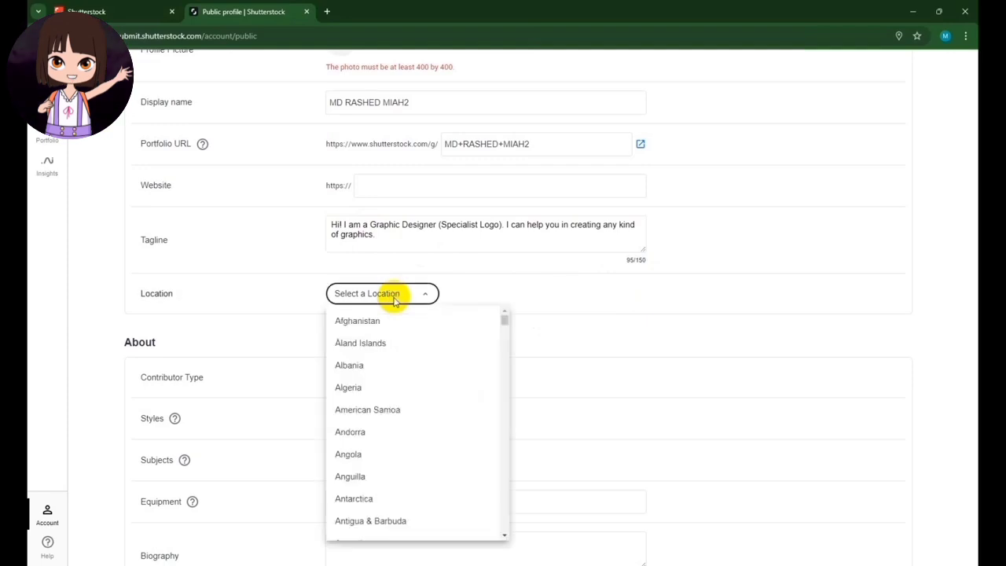
key(b)
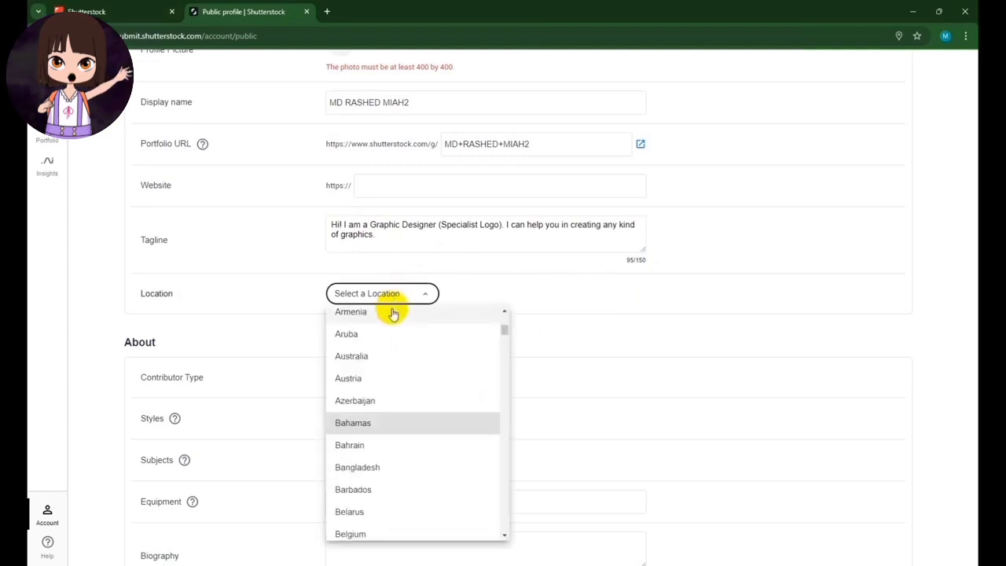
click(361, 470)
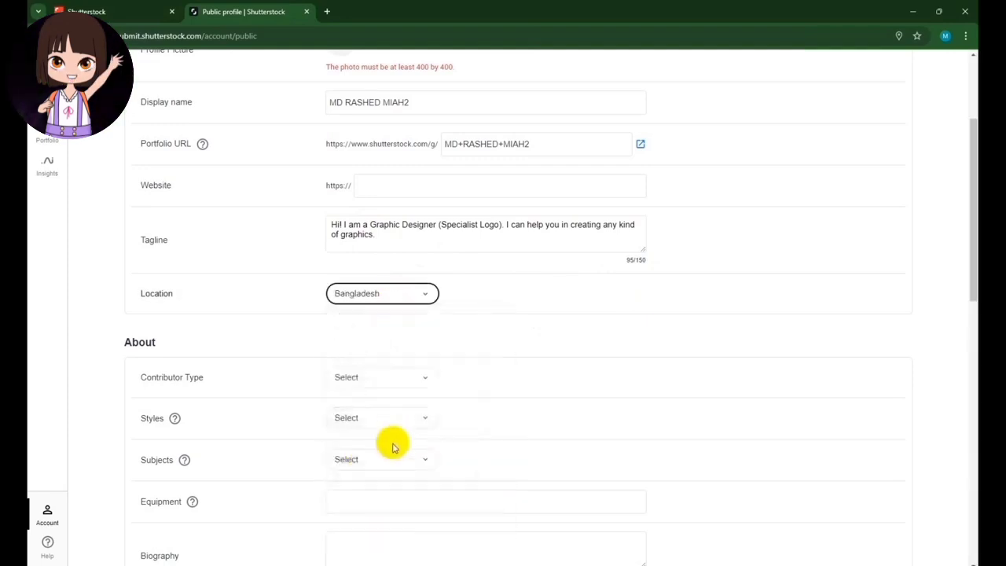
Set the contributor type to both Illustrator / Vector Artist and Photographer
scroll(428, 398, down, 2)
click(350, 205)
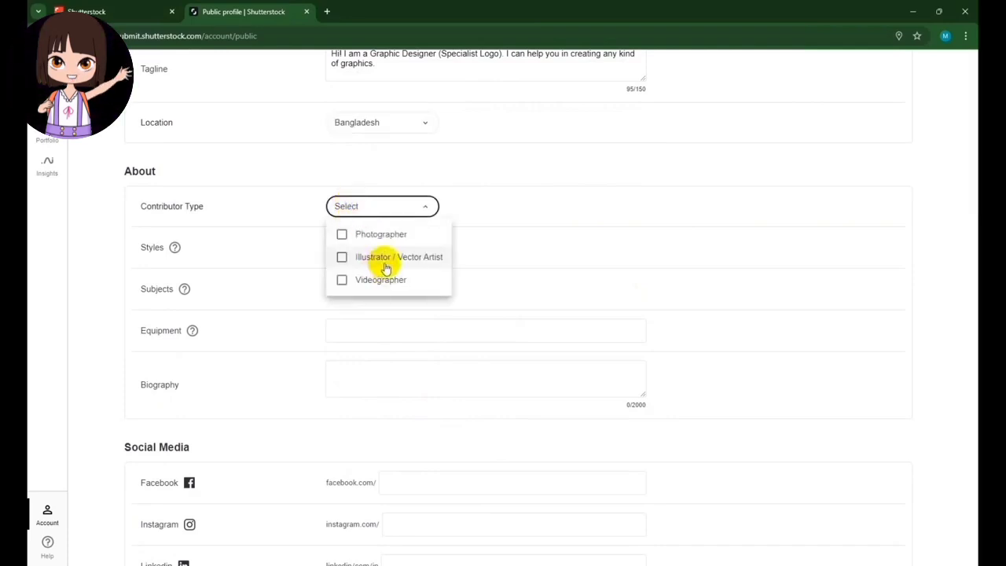
click(411, 259)
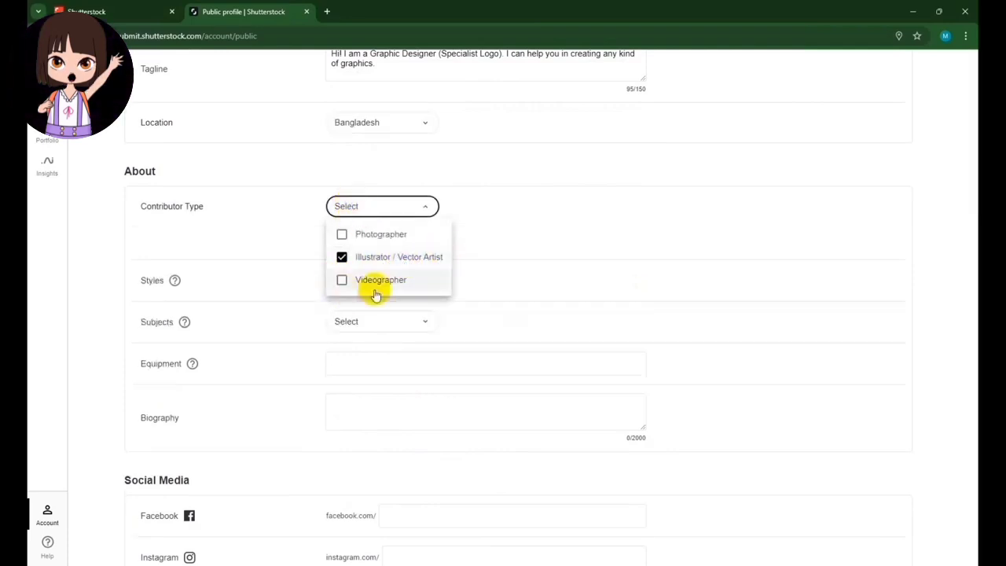
click(380, 234)
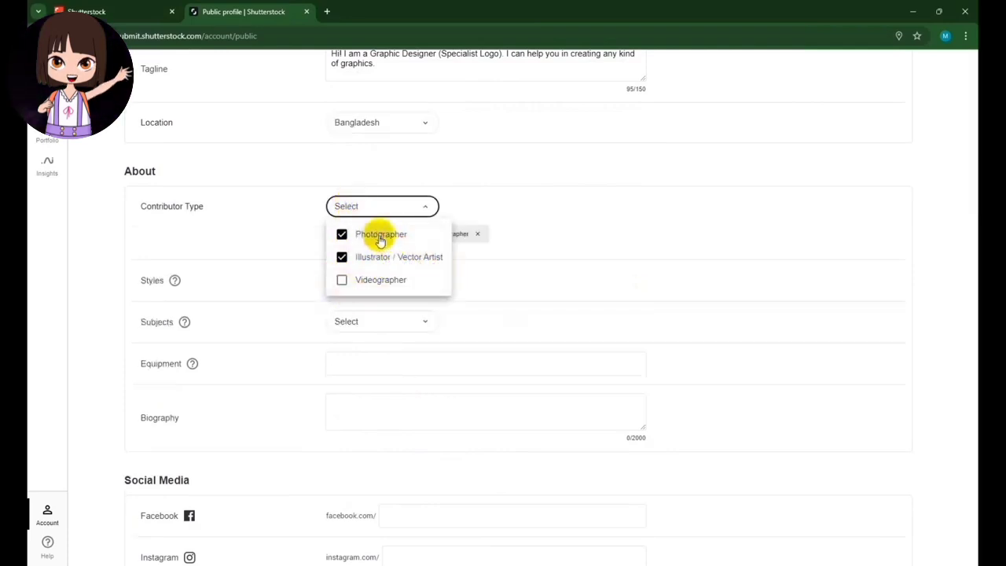
click(508, 247)
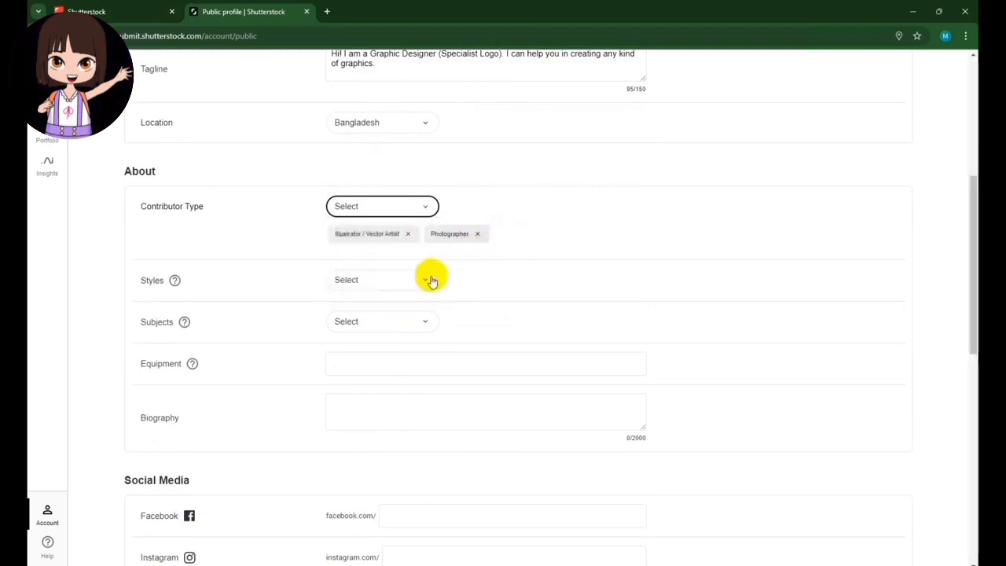
Add Nature, Landscape and Lifestyle from the photography styles to the public profile
scroll(432, 281, down, 1)
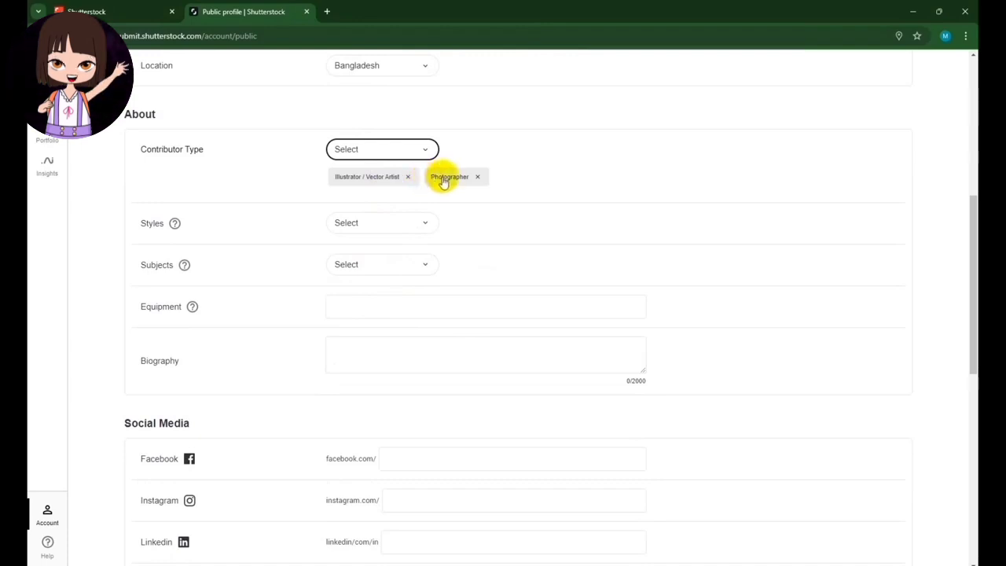
click(380, 223)
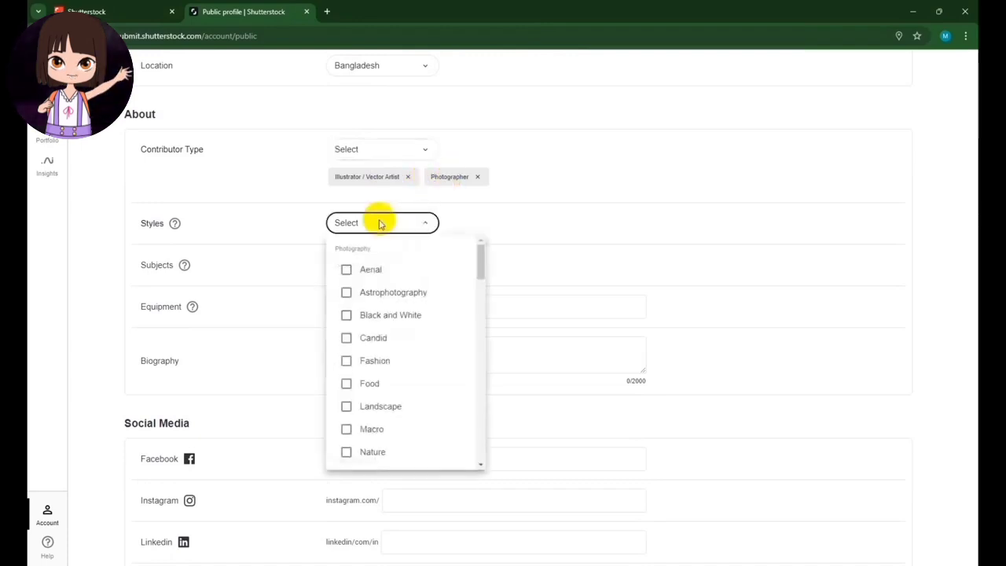
scroll(382, 251, down, 3)
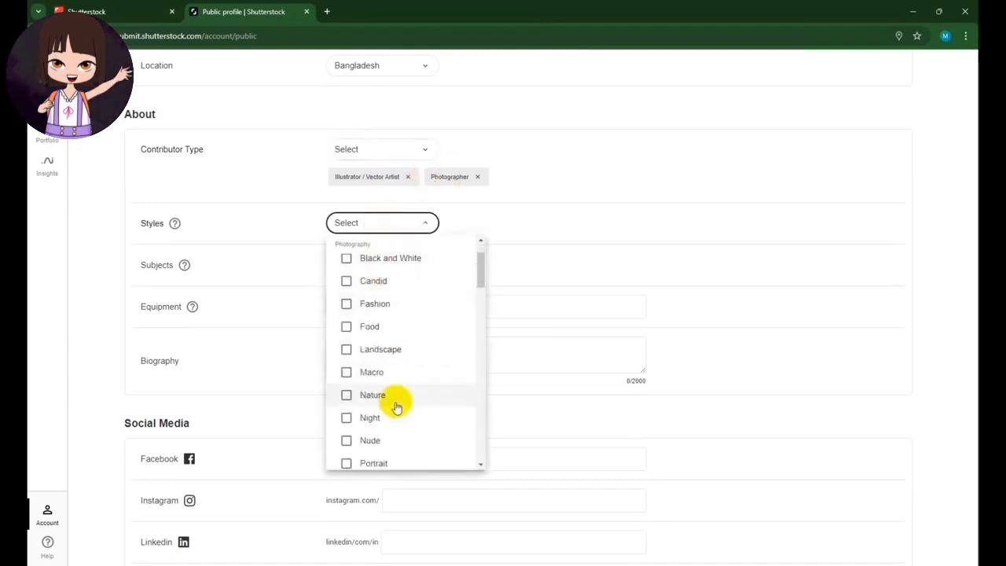
scroll(406, 373, down, 3)
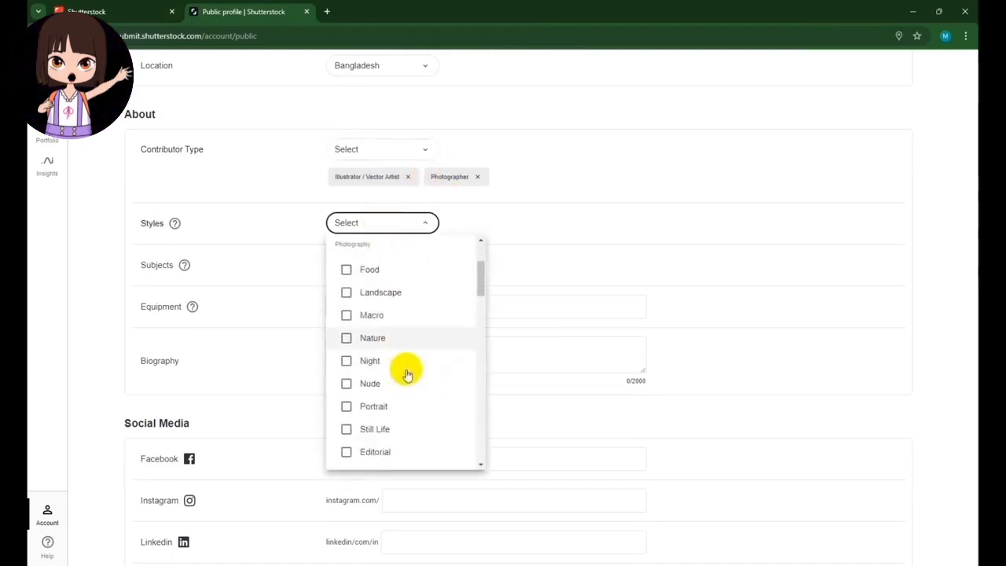
click(372, 338)
click(382, 292)
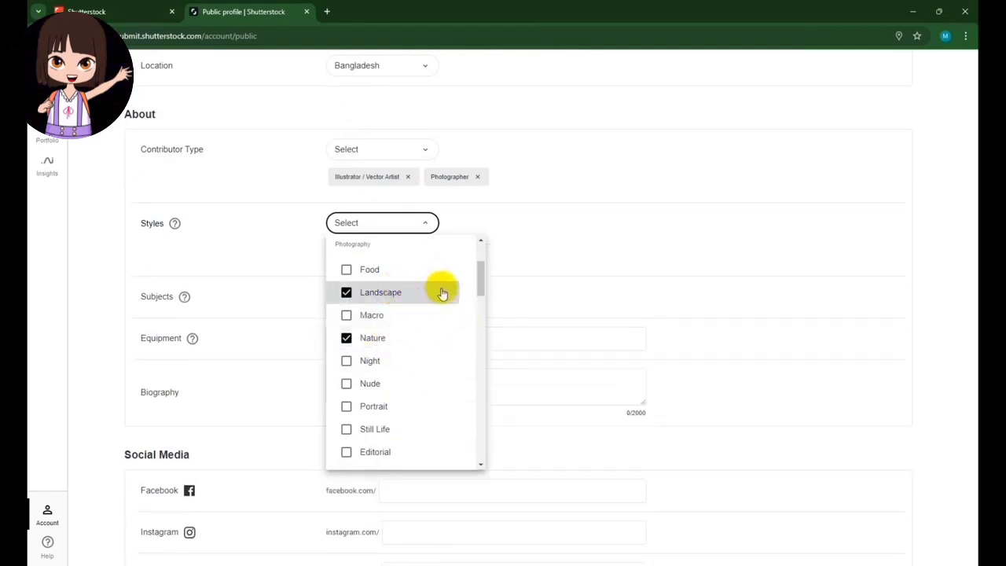
scroll(481, 291, down, 3)
click(346, 404)
Add the styles Fashion, Black and White, Aerial, Still Life and Portrait to the existing style selection
scroll(478, 315, down, 6)
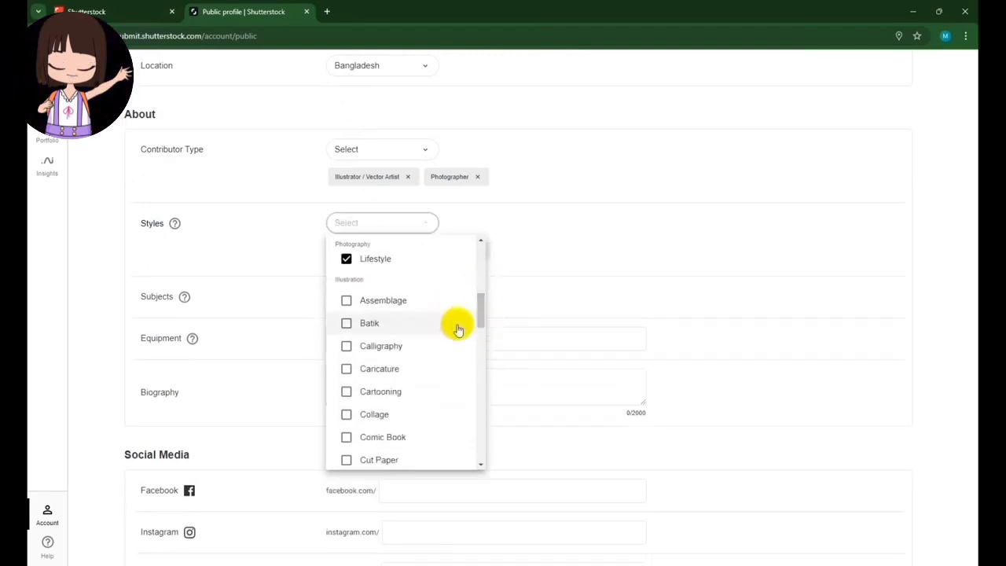
scroll(481, 307, up, 8)
click(378, 345)
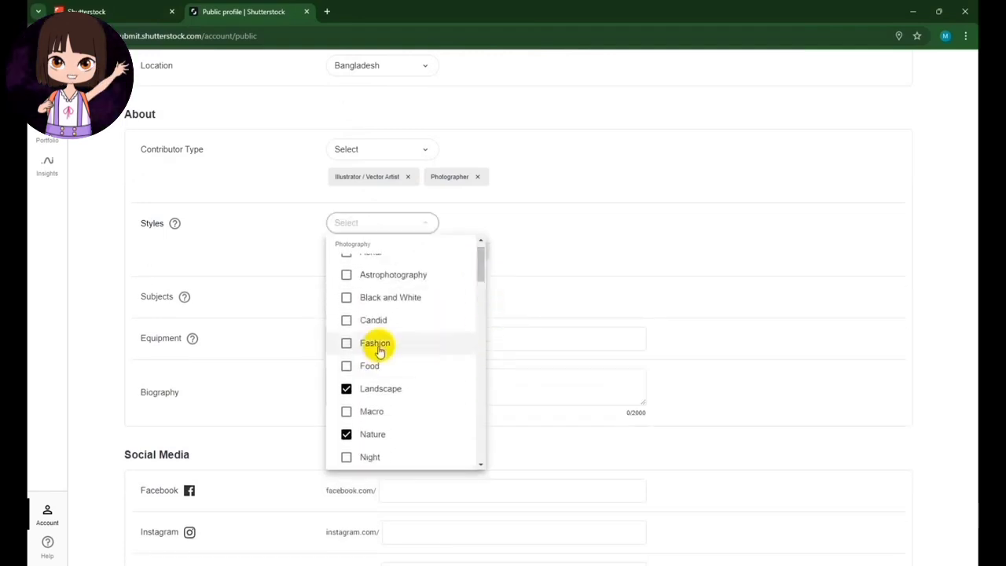
click(438, 307)
scroll(478, 265, up, 1)
click(404, 269)
scroll(395, 343, down, 8)
click(372, 317)
click(374, 293)
click(541, 285)
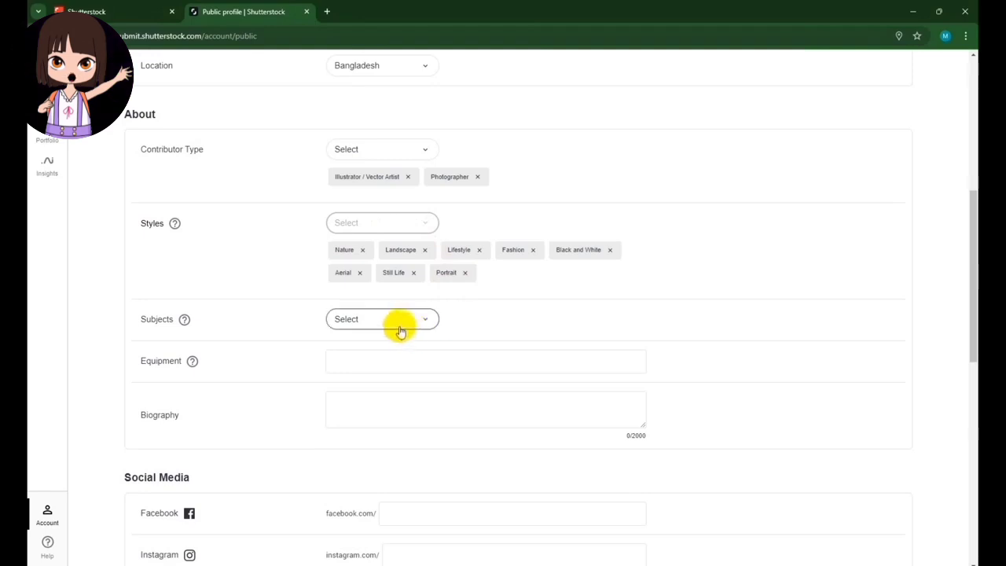
Select Abstract, Alphabet and Beauty as subjects for the public profile
click(399, 325)
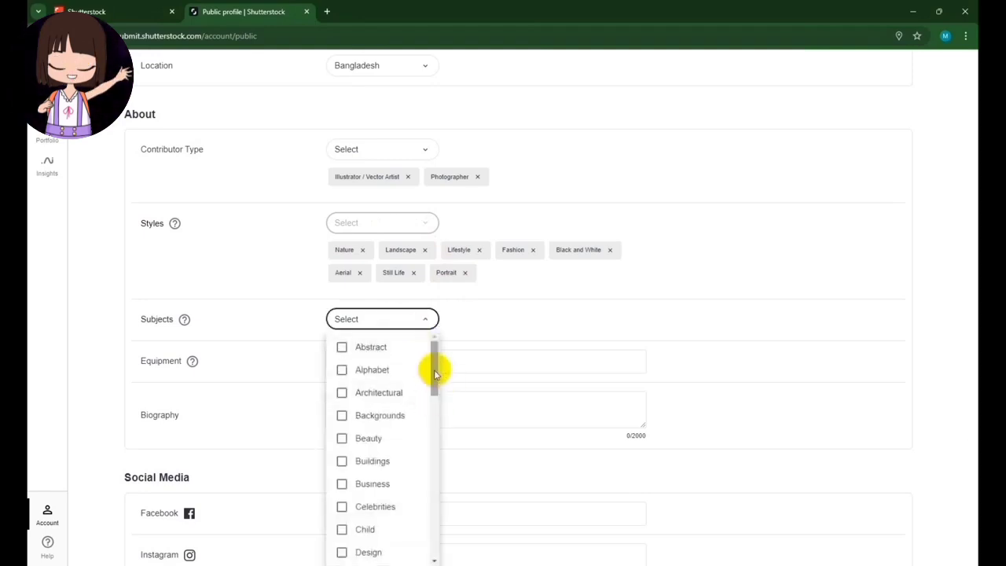
scroll(437, 370, down, 1)
scroll(436, 348, up, 1)
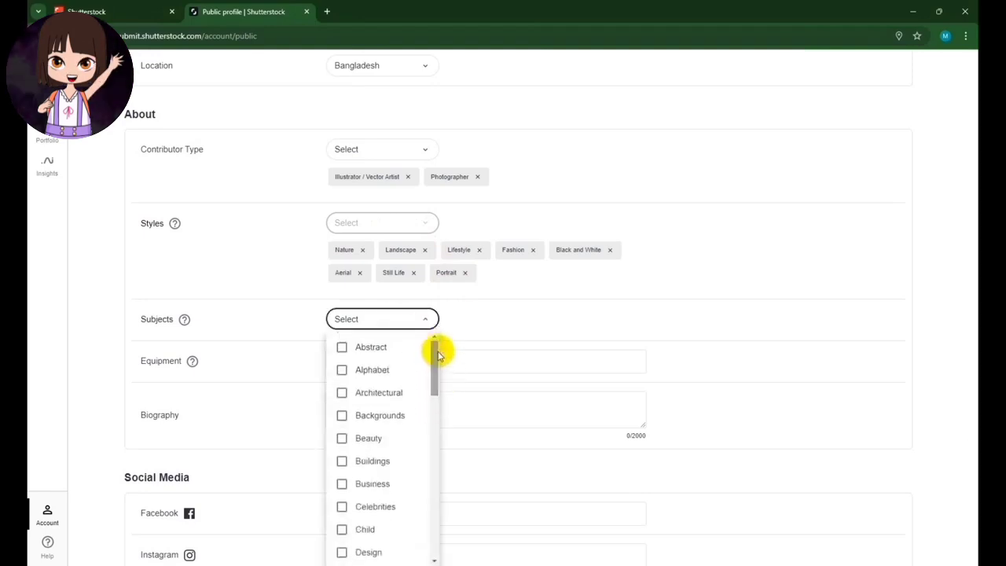
click(376, 348)
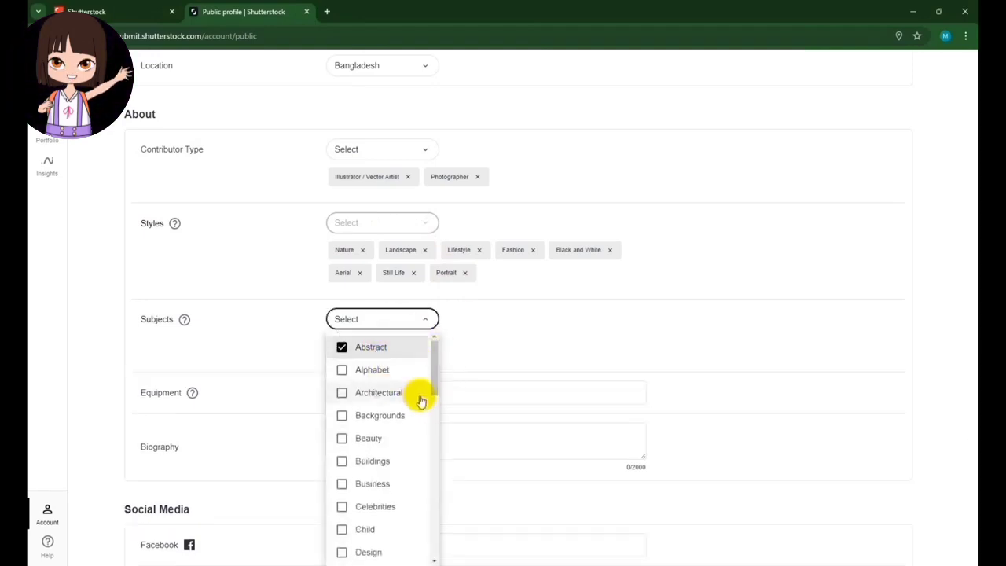
click(377, 373)
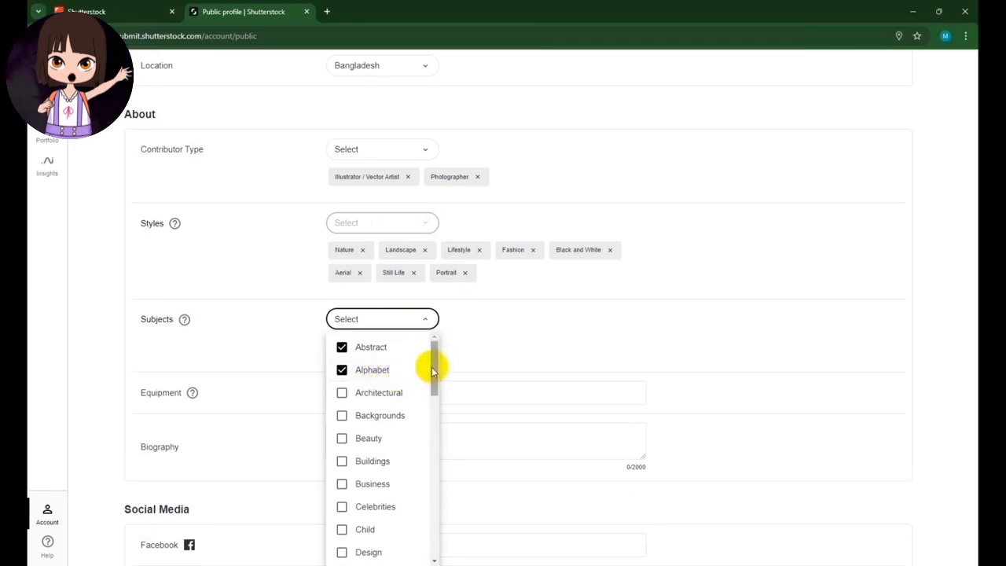
click(370, 441)
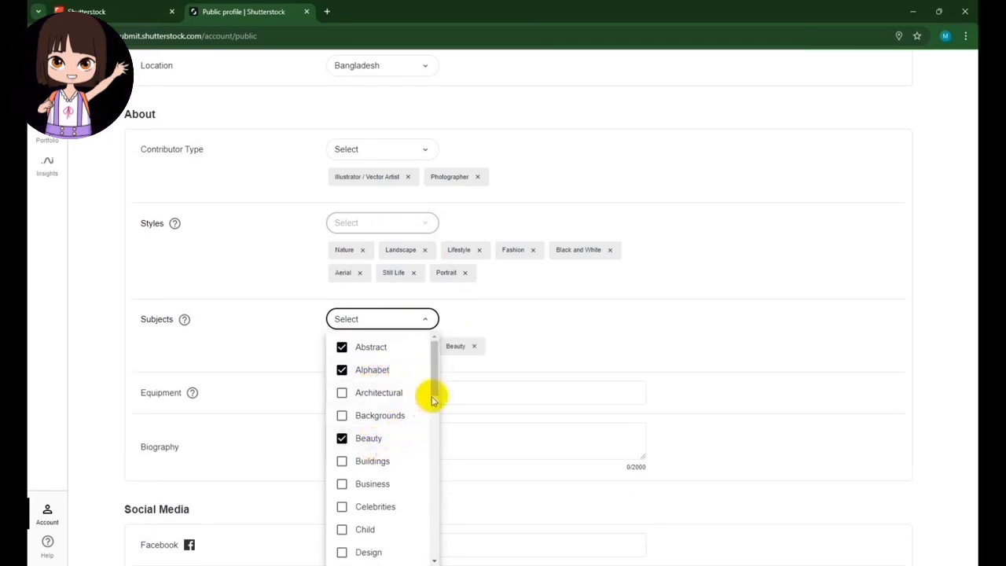
Change the profile's subject selection to Design, Vectors and Abstract
drag(437, 392, 433, 414)
click(382, 446)
click(393, 422)
mouse_move(434, 373)
mouse_down()
mouse_move(432, 543)
mouse_move(443, 505)
mouse_move(437, 366)
mouse_move(438, 389)
mouse_up()
click(417, 345)
scroll(472, 416, down, 2)
Add the equipment entries graphic design, logo design, business card design, flyer design and web tamplate
click(364, 279)
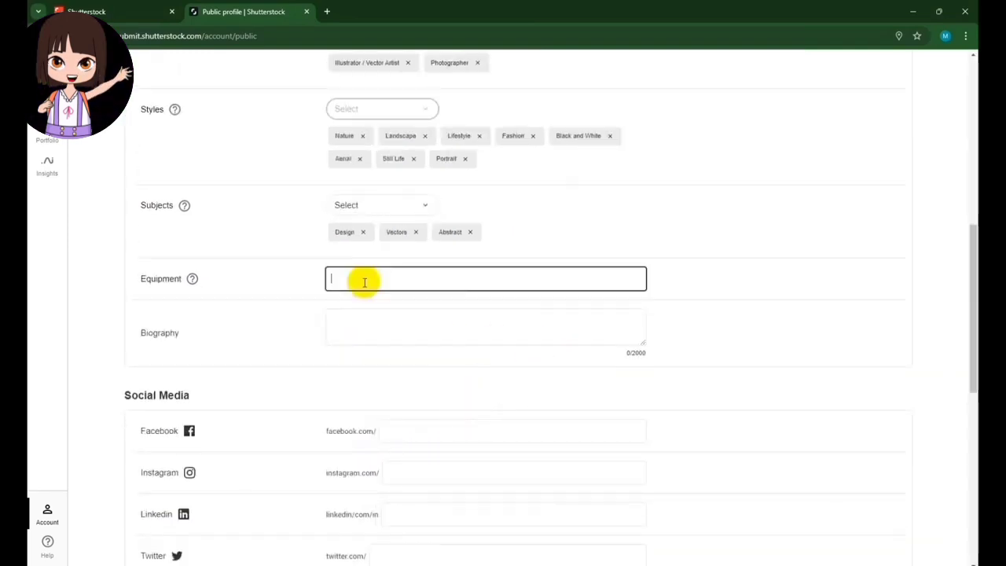
mouse_move(197, 284)
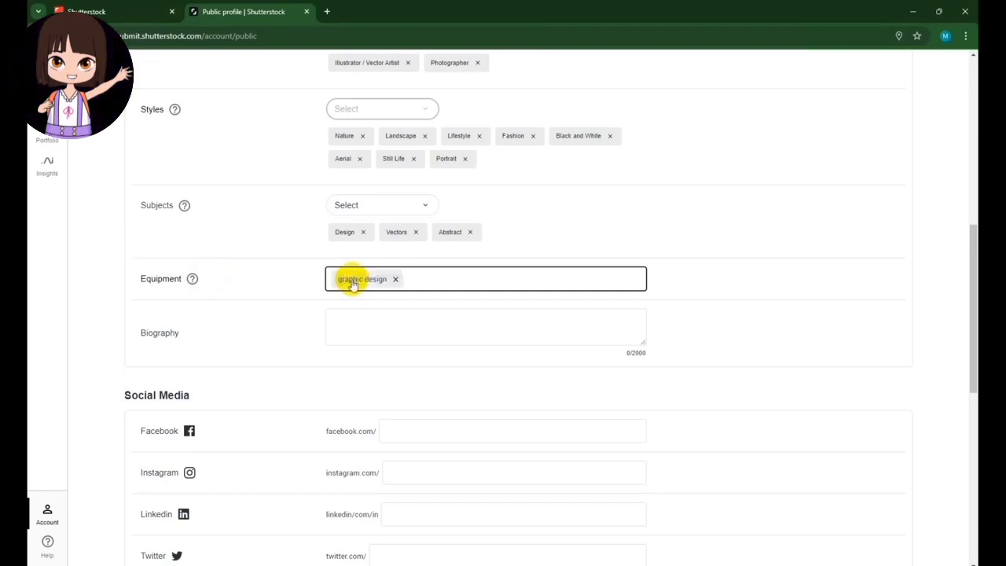
text(esign)
key(Return)
text(business card design)
key(Return)
text(flyer design)
key(Return)
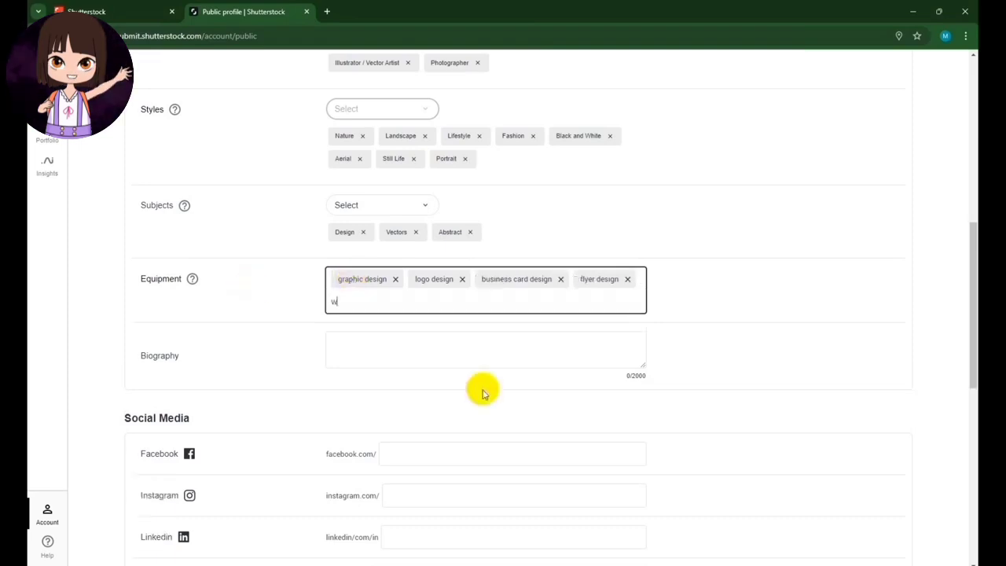
text(web tamplate)
key(Return)
Fill in the biography with 5 years of graphic design experience, Adobe Photoshop and Illustrator skills, preferred working areas and client goals
scroll(386, 310, down, 1)
click(383, 284)
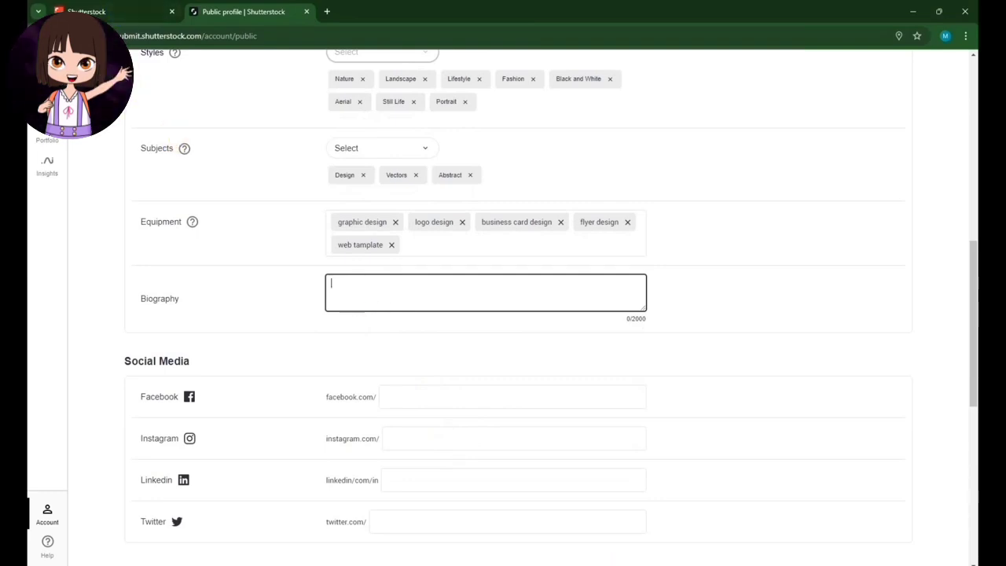
text(I am expert graphic designer with 5 years creative industries experience. I am master of Adobe Photoshop &amp; Adobe Illustrator. I always making design with my creativity and with my long time professional experience.  My preferred working area is:  ★Logo design ★Brochure design ★Flyer design ★Resume/CV ★Poster design ★Business Card design ★Banner design ★Social Media Design ★And more.  My goal is to exceed client expectations and ensure they are 100% satisfied. I look forward to working with my clients to help reach their business goals. Thanks and Regards, Rased)
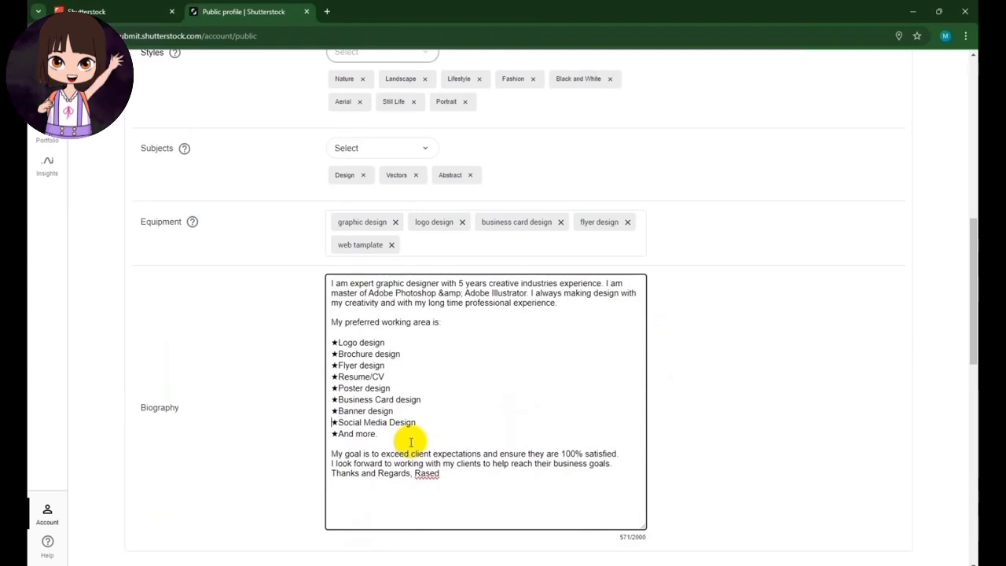
Review the biography and the Facebook, Instagram, Linkedin and Twitter fields of the public profile
scroll(410, 442, down, 2)
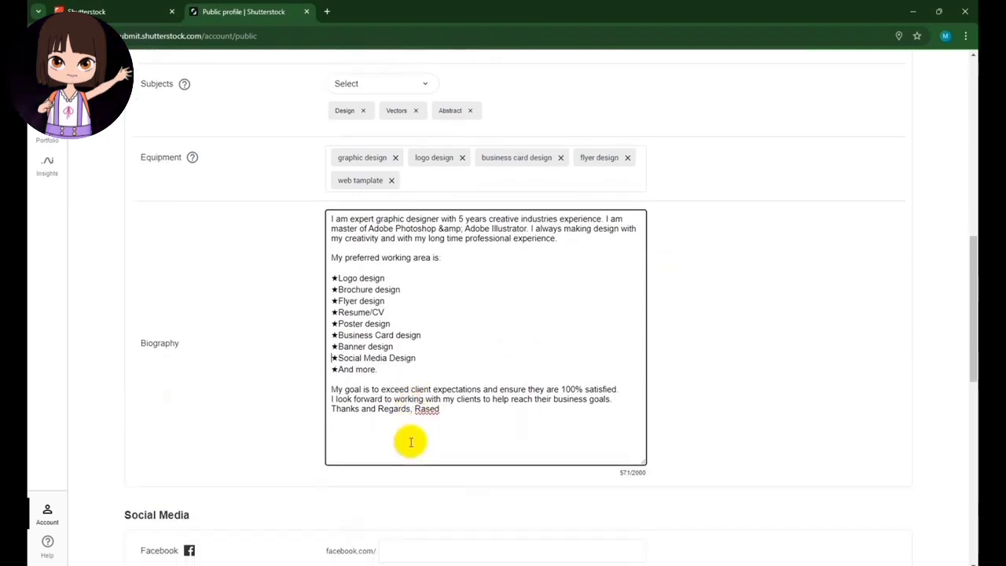
scroll(410, 442, down, 1)
scroll(410, 441, down, 2)
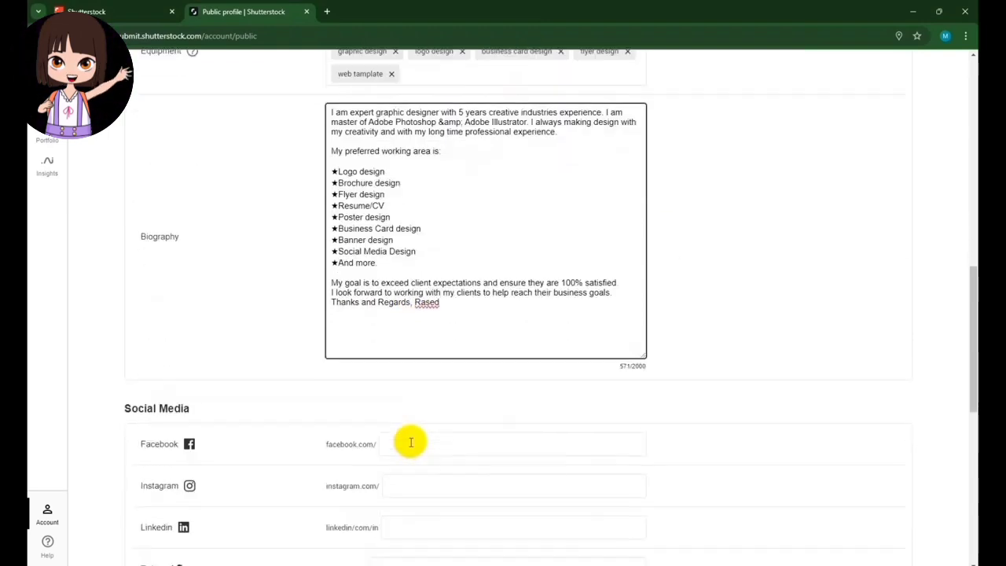
click(410, 442)
scroll(410, 442, down, 3)
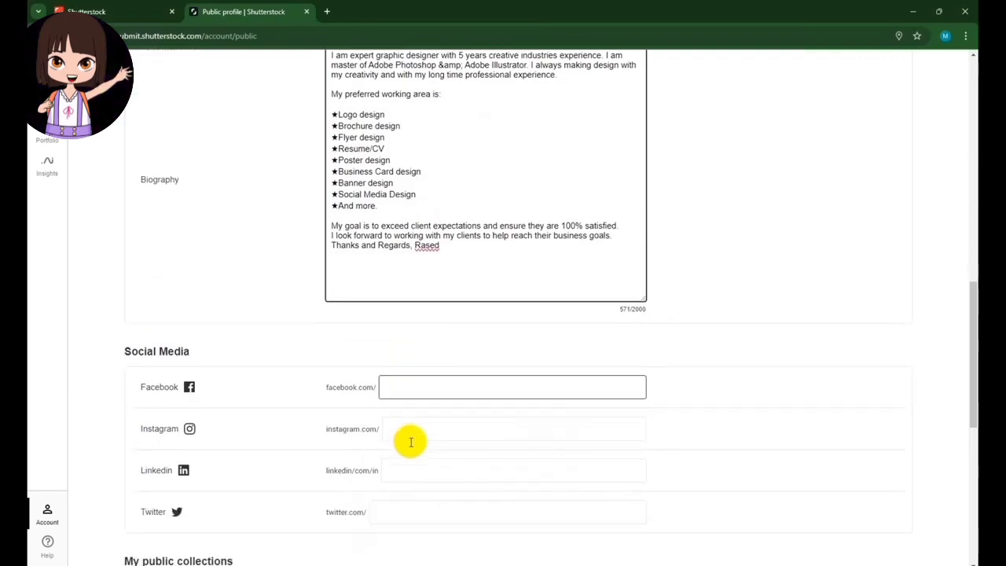
scroll(411, 443, up, 5)
scroll(408, 384, down, 5)
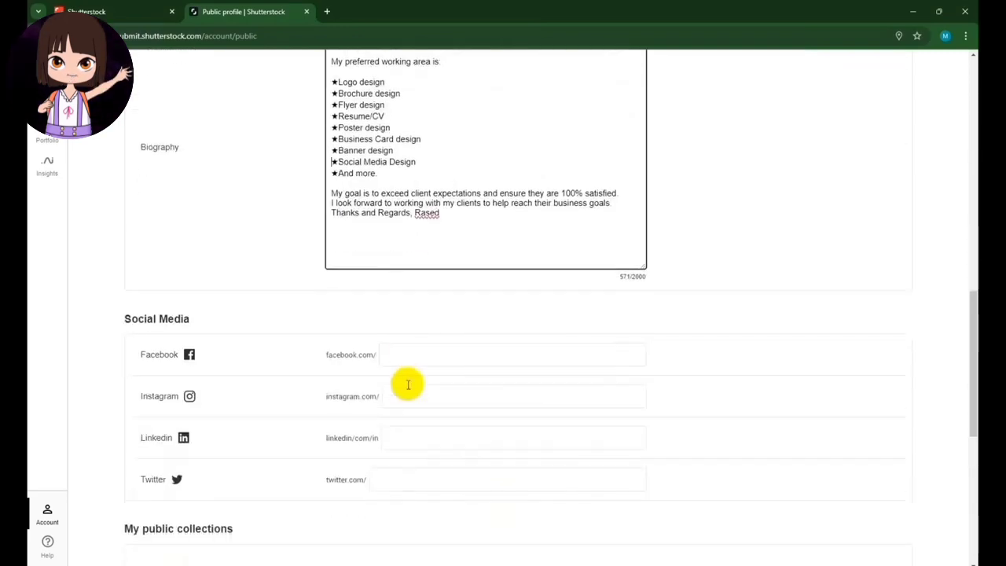
click(407, 228)
click(402, 259)
click(402, 290)
click(385, 343)
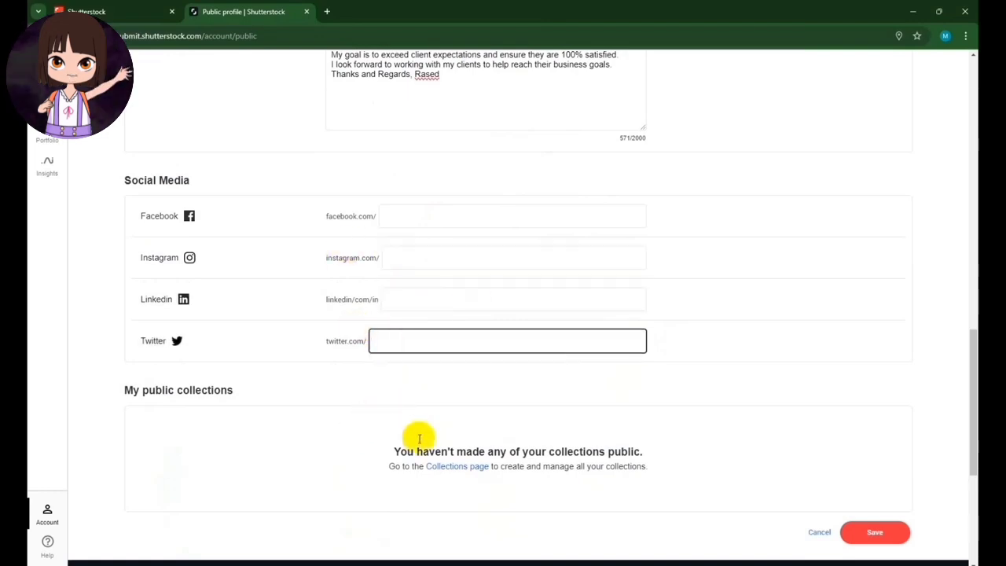
click(393, 219)
click(389, 260)
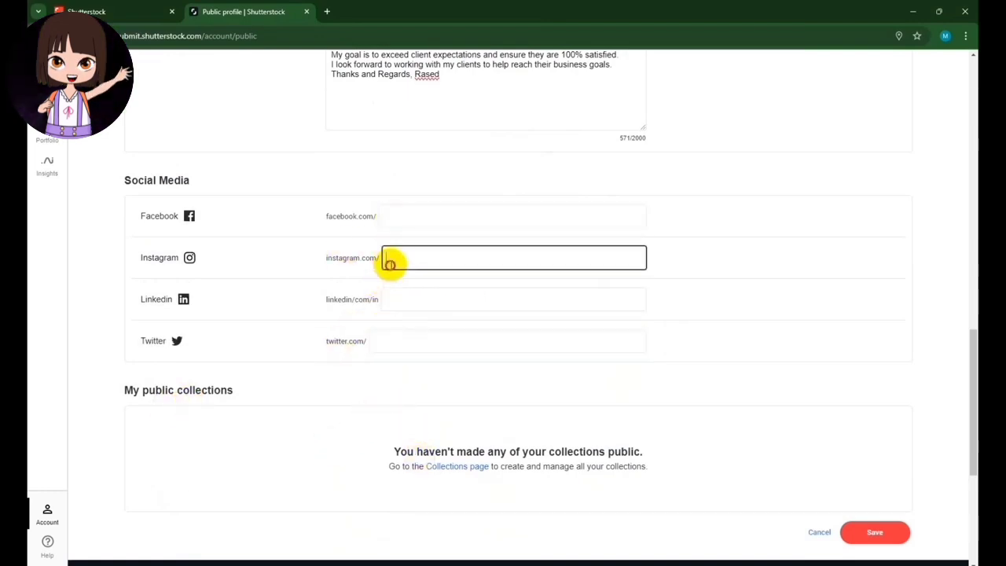
Save the public profile and dismiss the notification
click(880, 533)
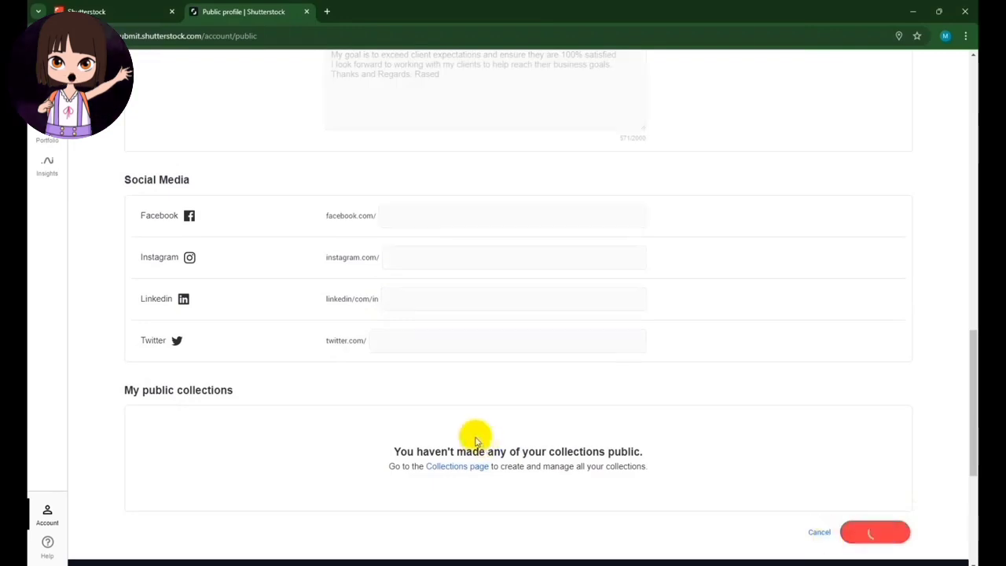
scroll(478, 424, up, 10)
scroll(483, 425, up, 3)
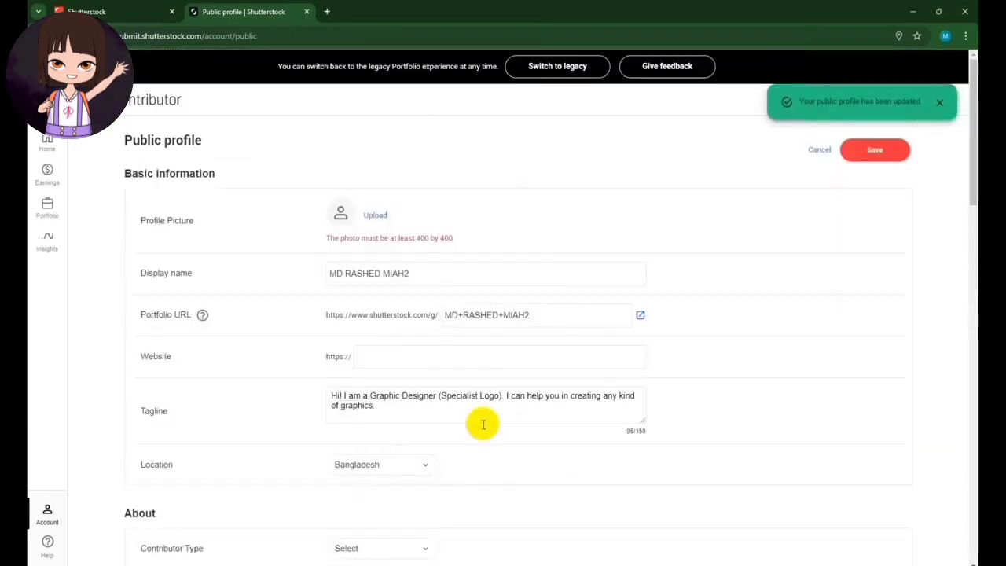
click(942, 105)
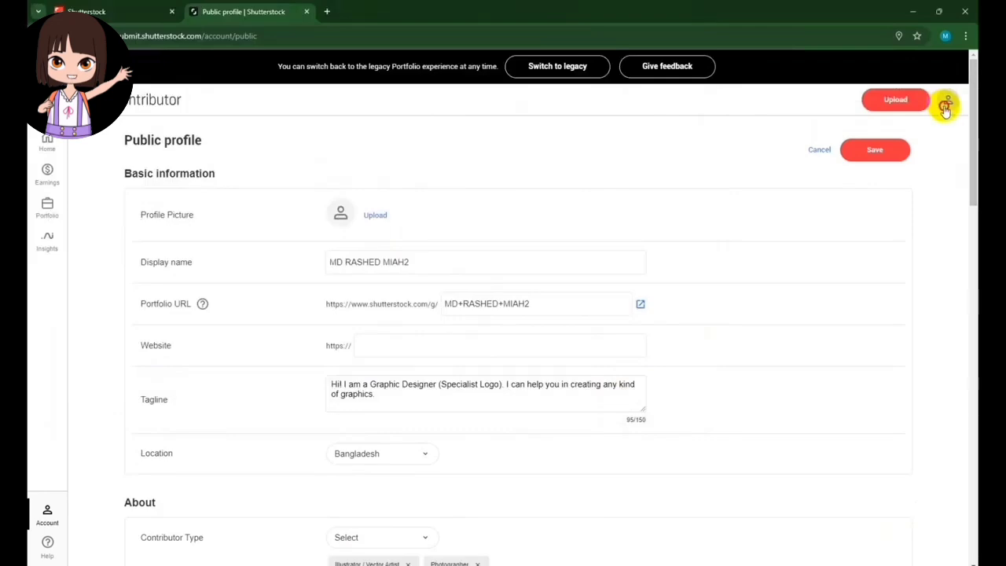
click(946, 104)
click(110, 189)
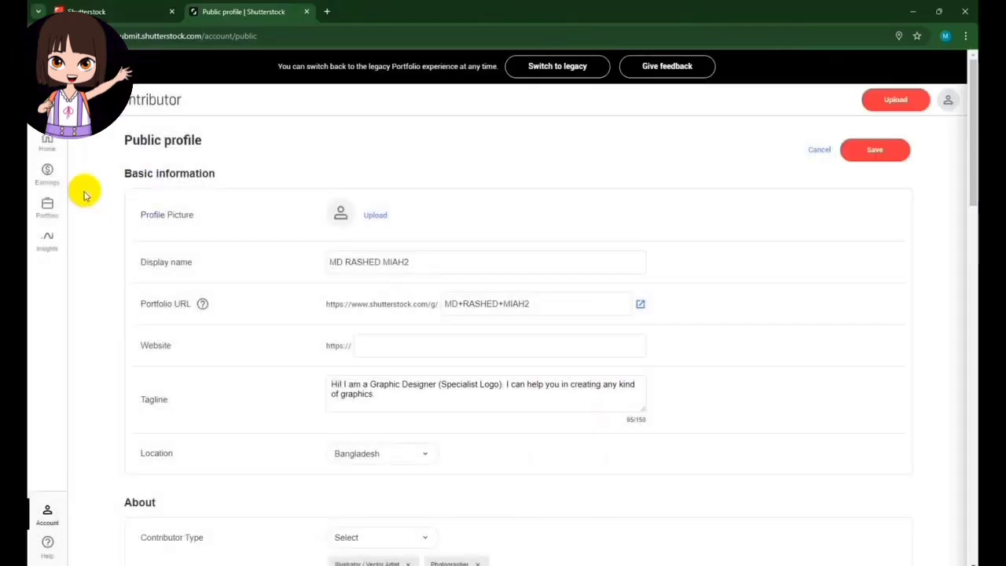
Open the contributor home dashboard and look over its portfolio status, earnings, latest downloads and trending keywords sections
click(43, 144)
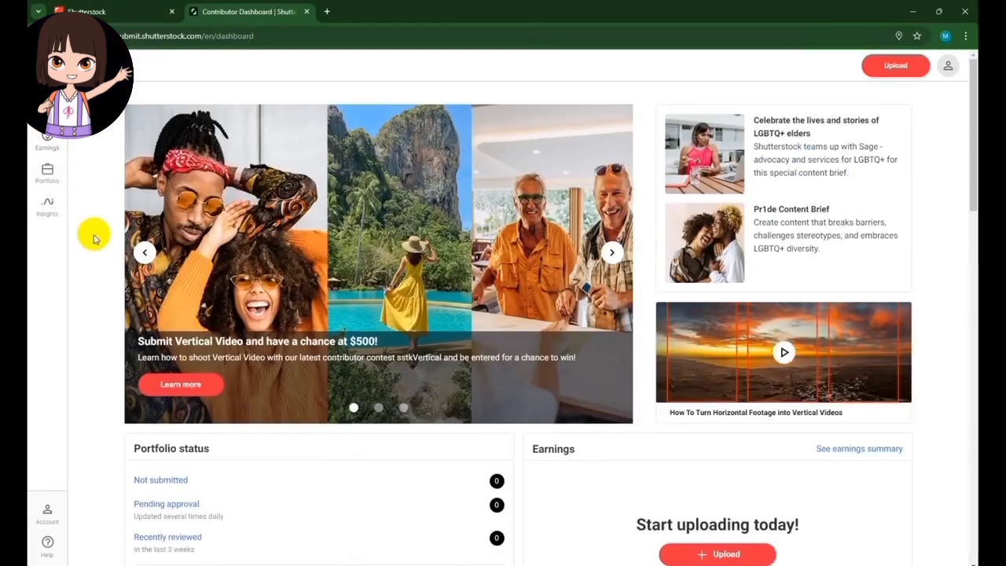
scroll(494, 373, down, 3)
scroll(487, 366, down, 2)
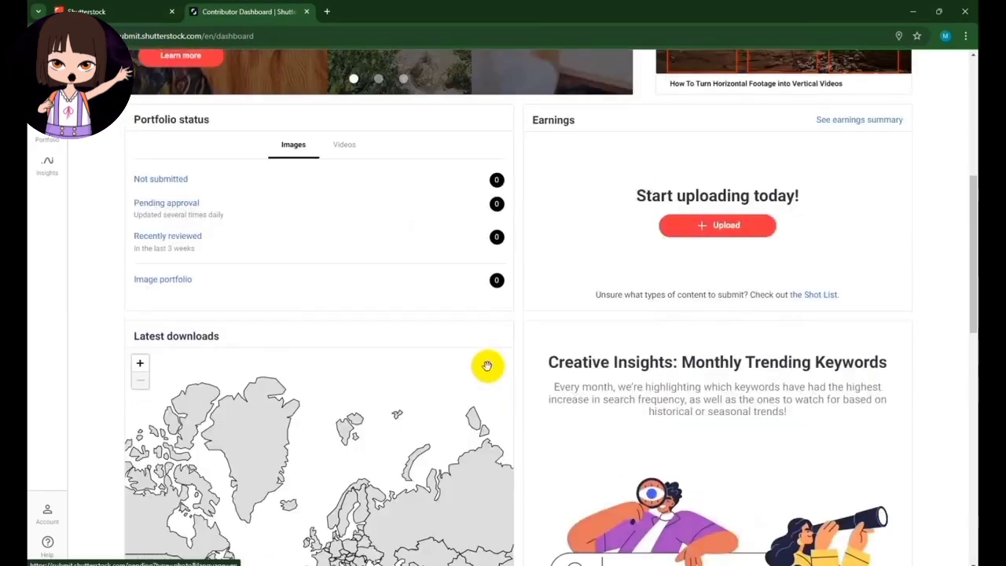
scroll(486, 365, down, 1)
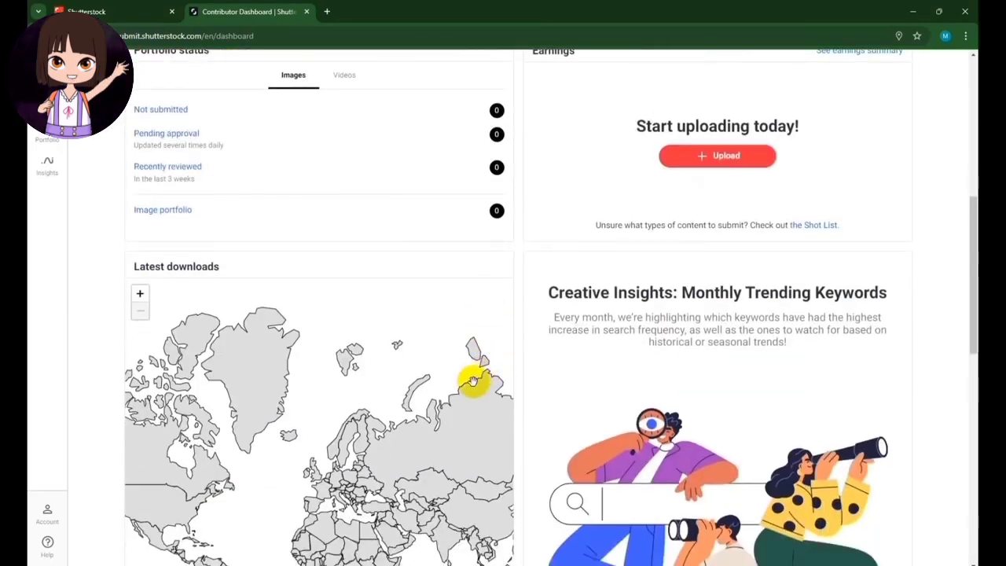
scroll(472, 380, up, 6)
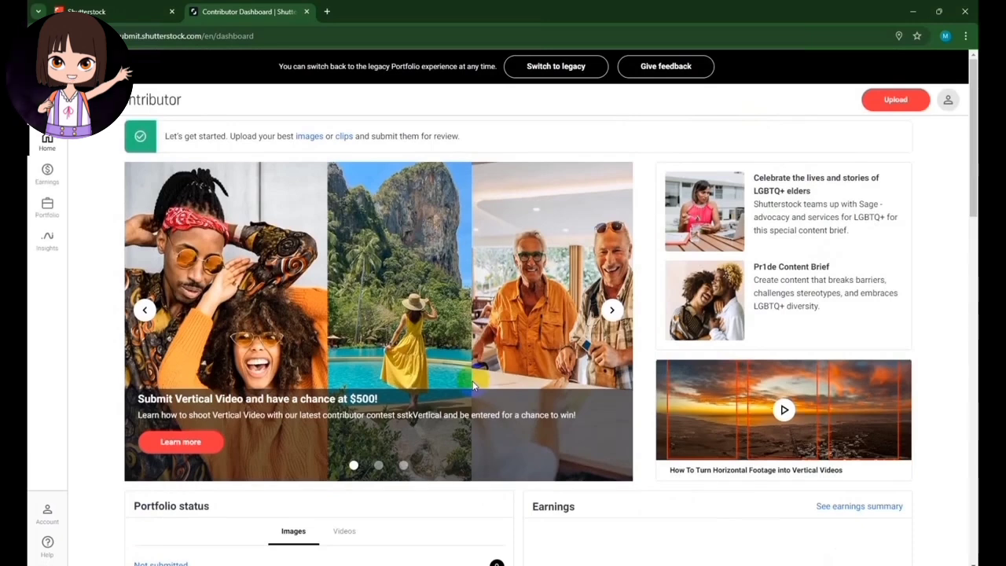
scroll(475, 388, down, 4)
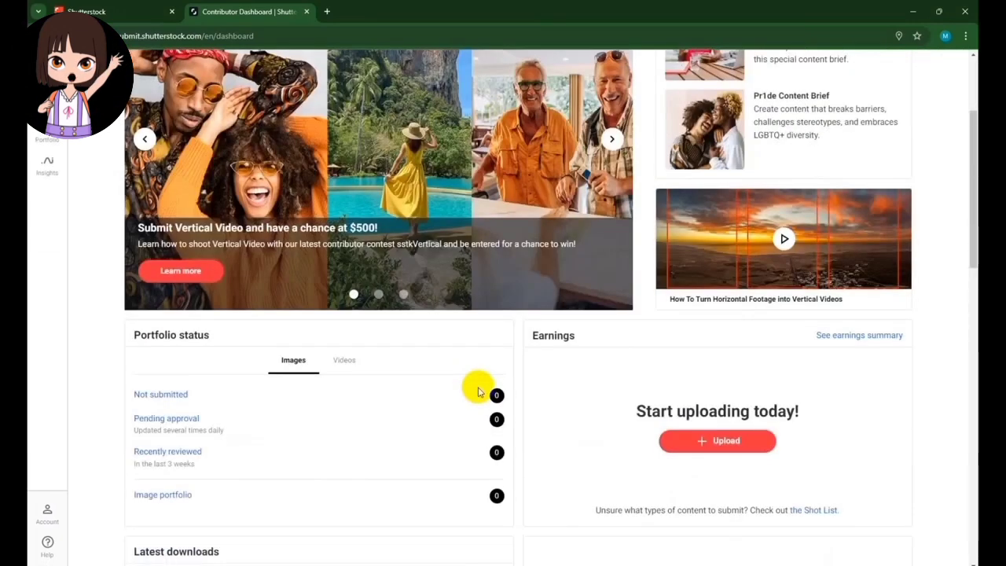